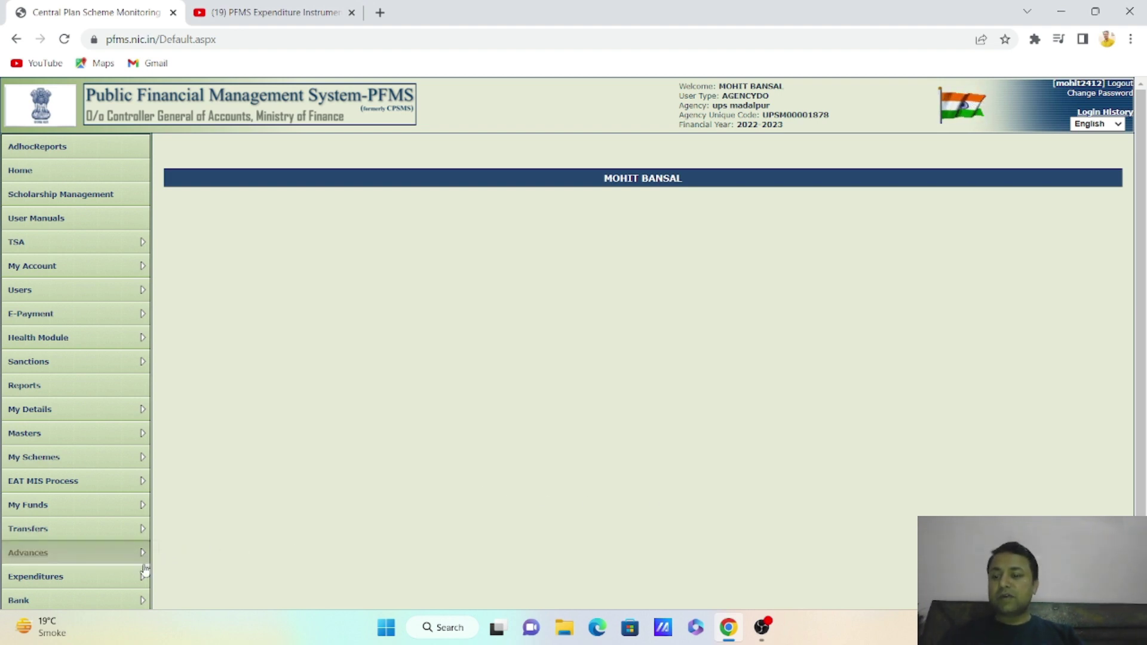
- Start a new expenditure entry and set its scheme to UP113 - Samgra Shiksha (Elementary Education) 3667 UP
mouse_move(128, 577)
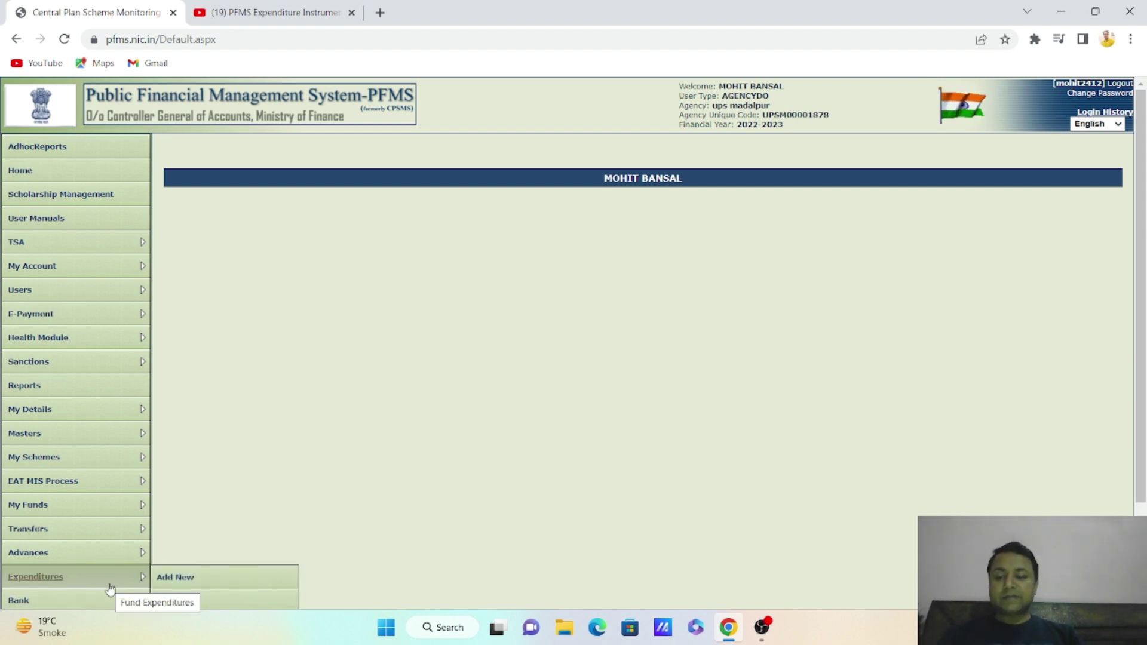
click(177, 580)
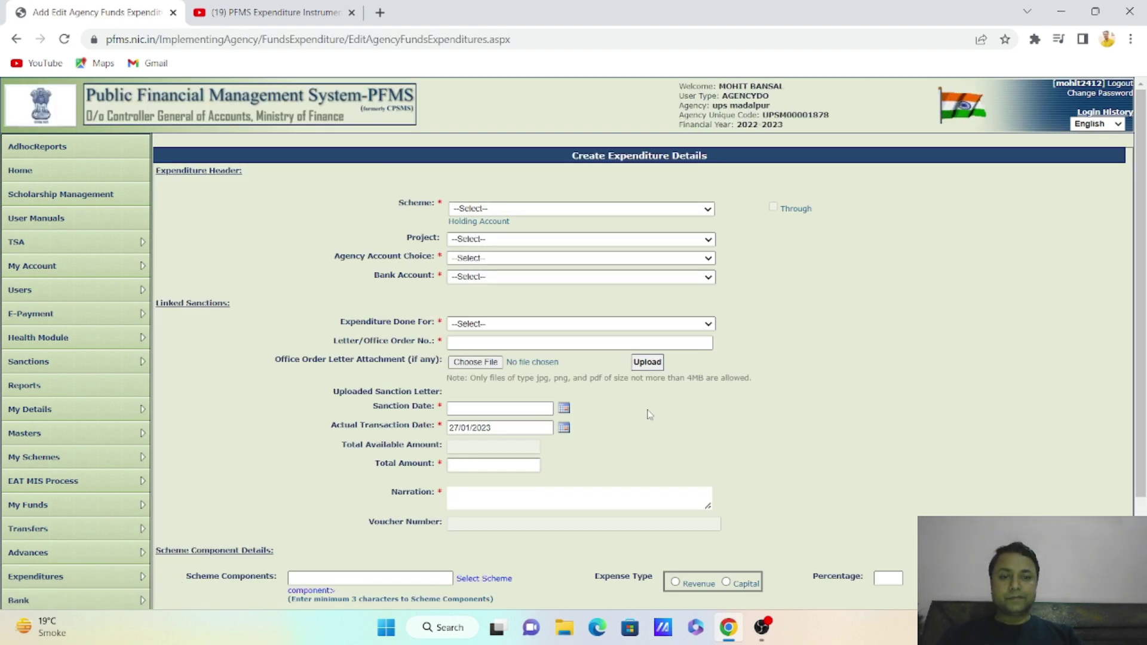
scroll(896, 205, down, 1)
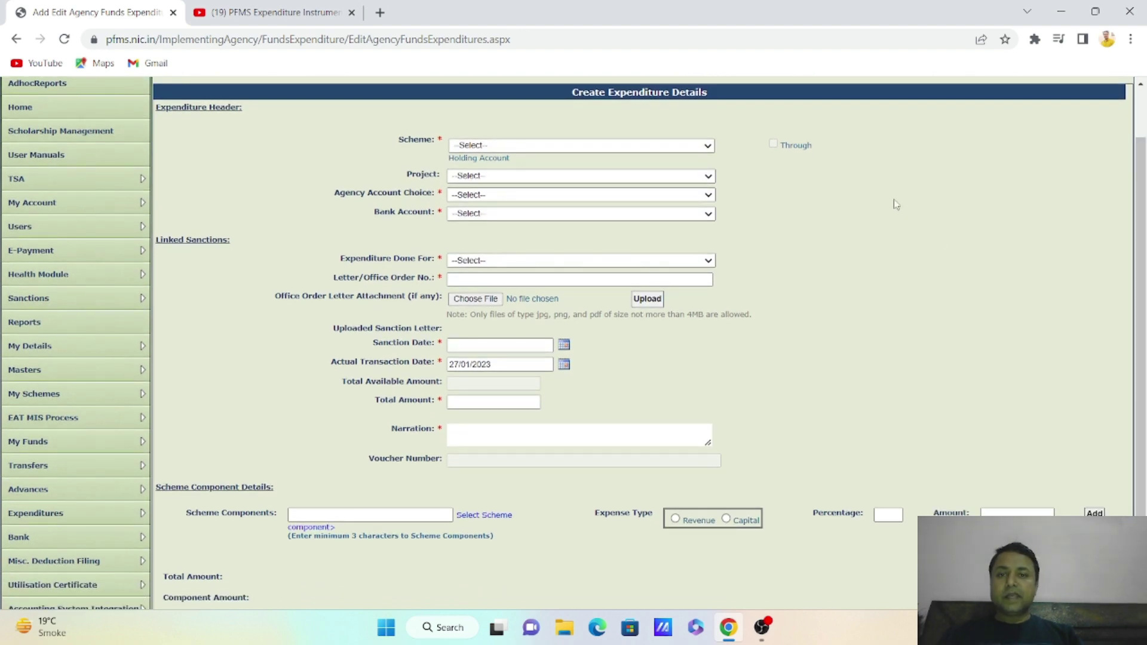
click(685, 145)
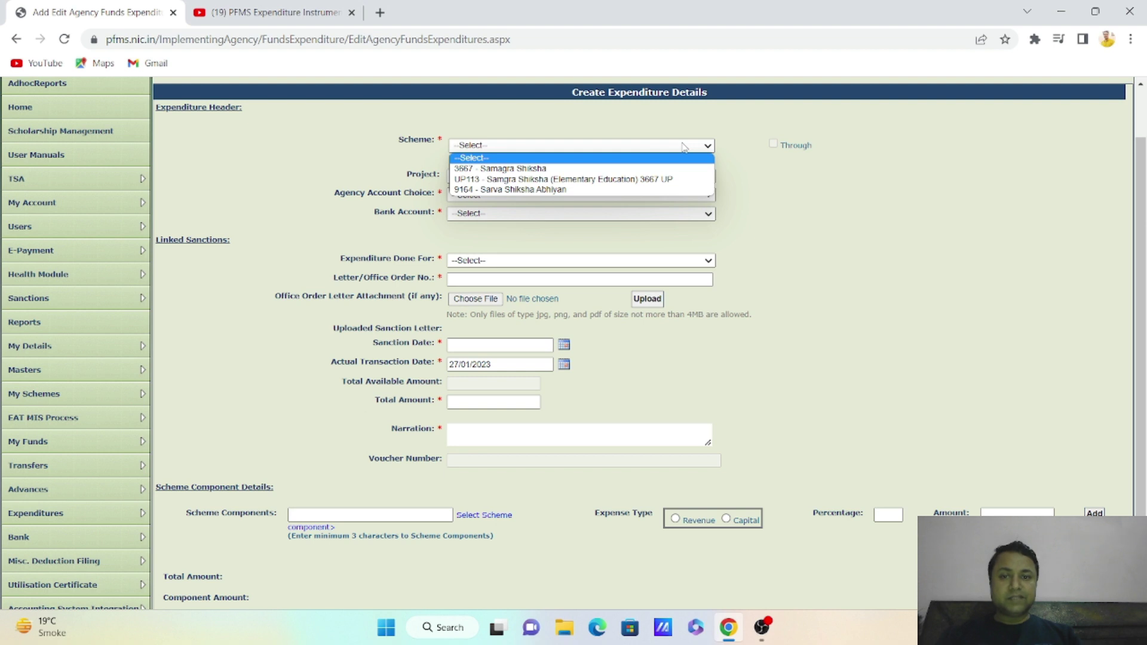
click(663, 180)
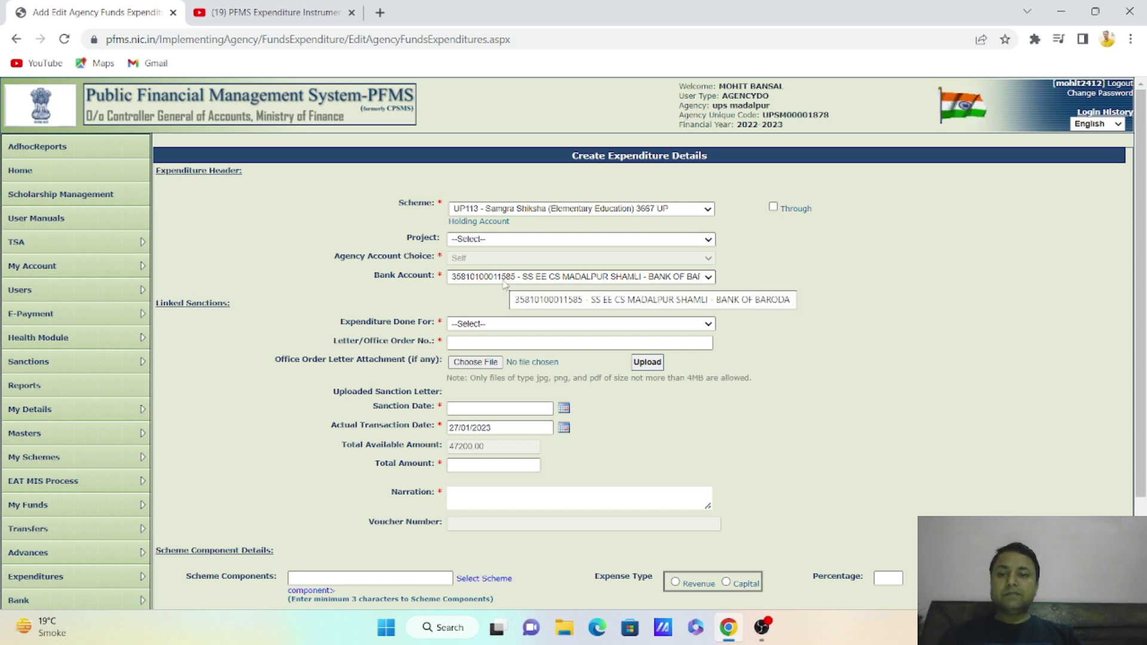
- Set the expenditure as done for Vendors and choose ANAND KUMAR BOOK SELLERS as the vendor
click(494, 325)
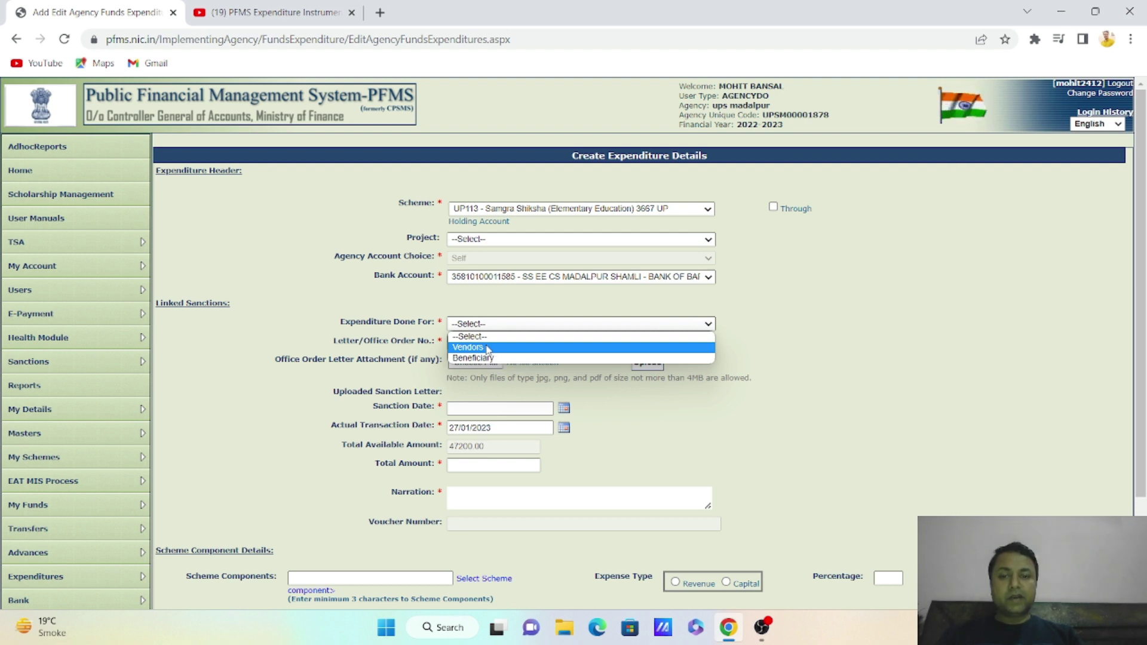
click(487, 349)
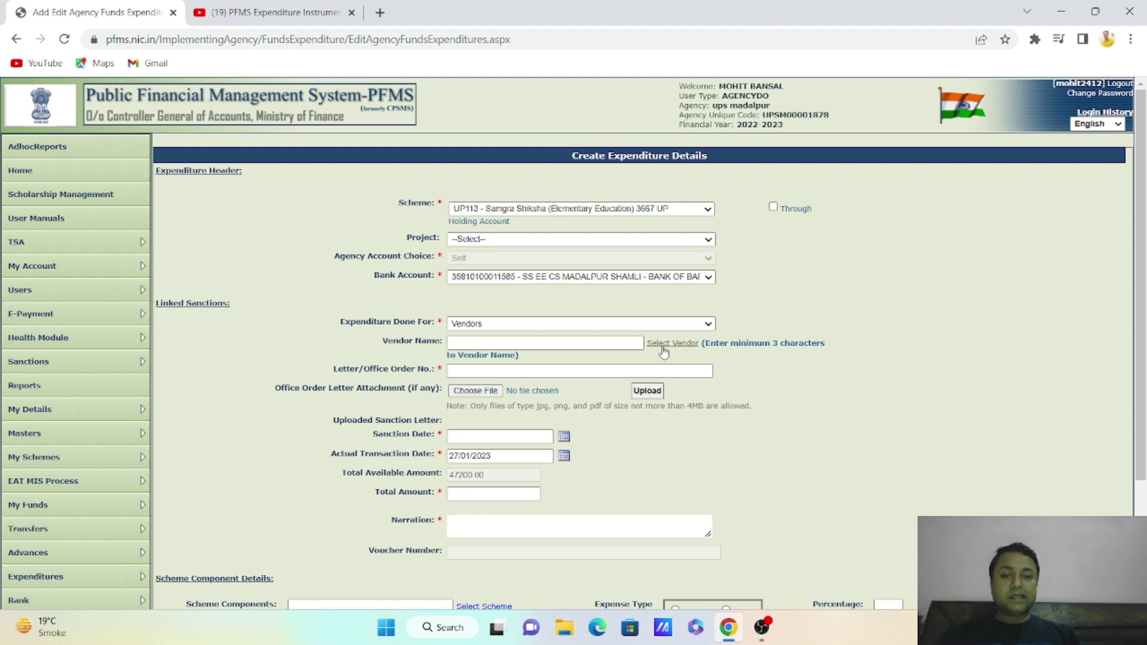
click(685, 348)
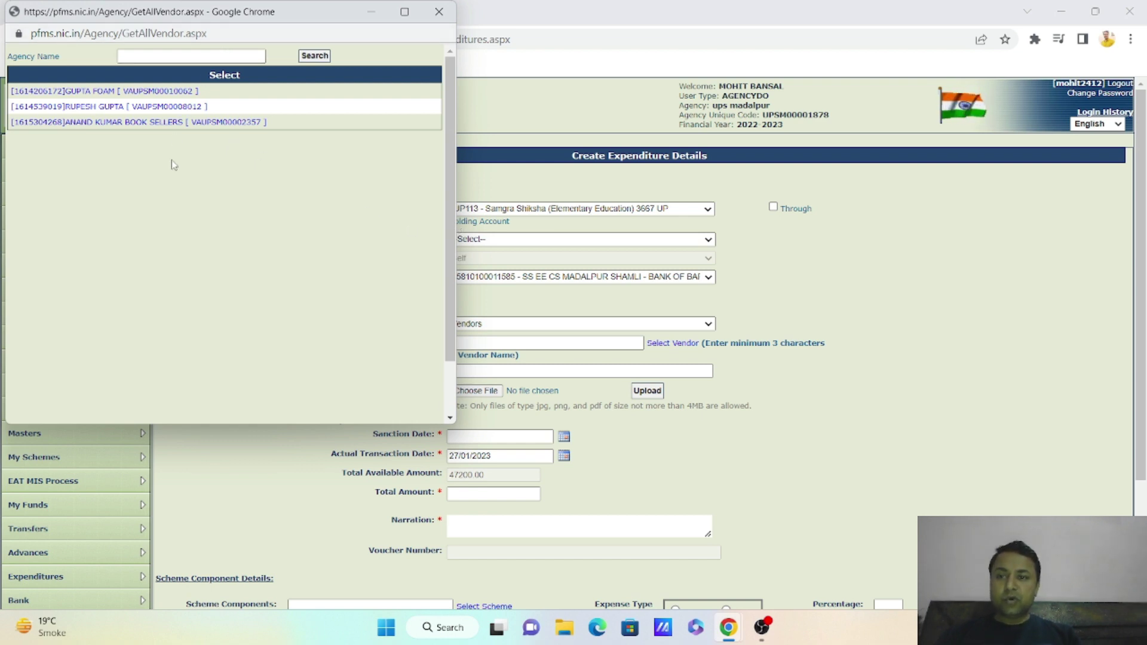
click(185, 129)
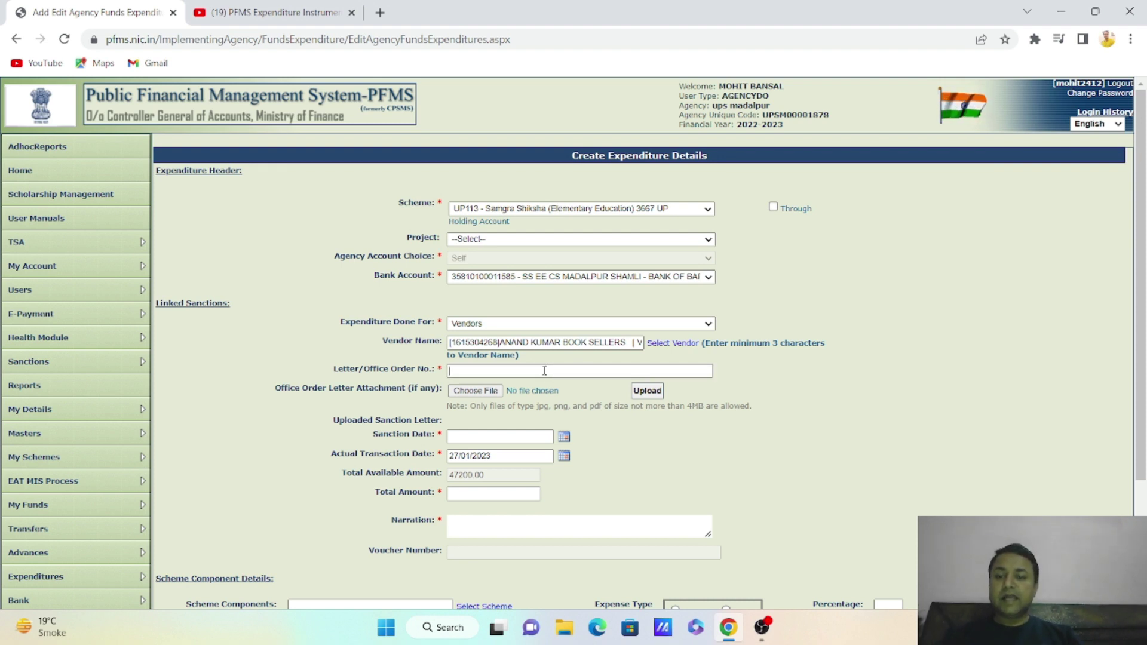
- Enter stationerychahak/2022-23 as the letter/office order number of the expenditure
text(st)
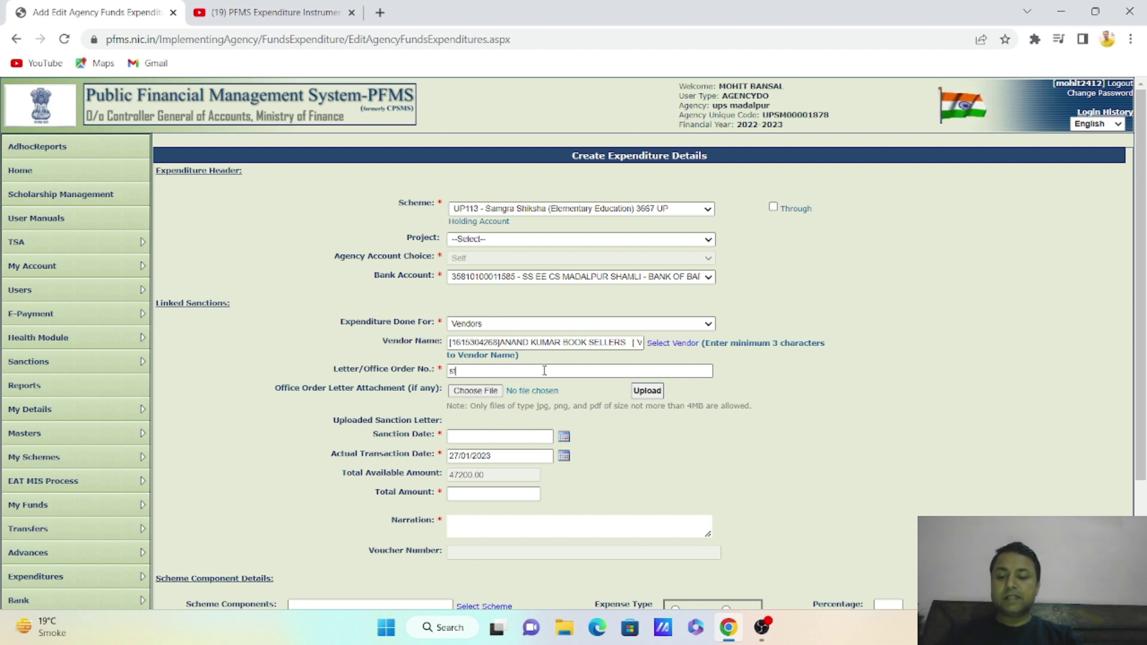
text(atdner)
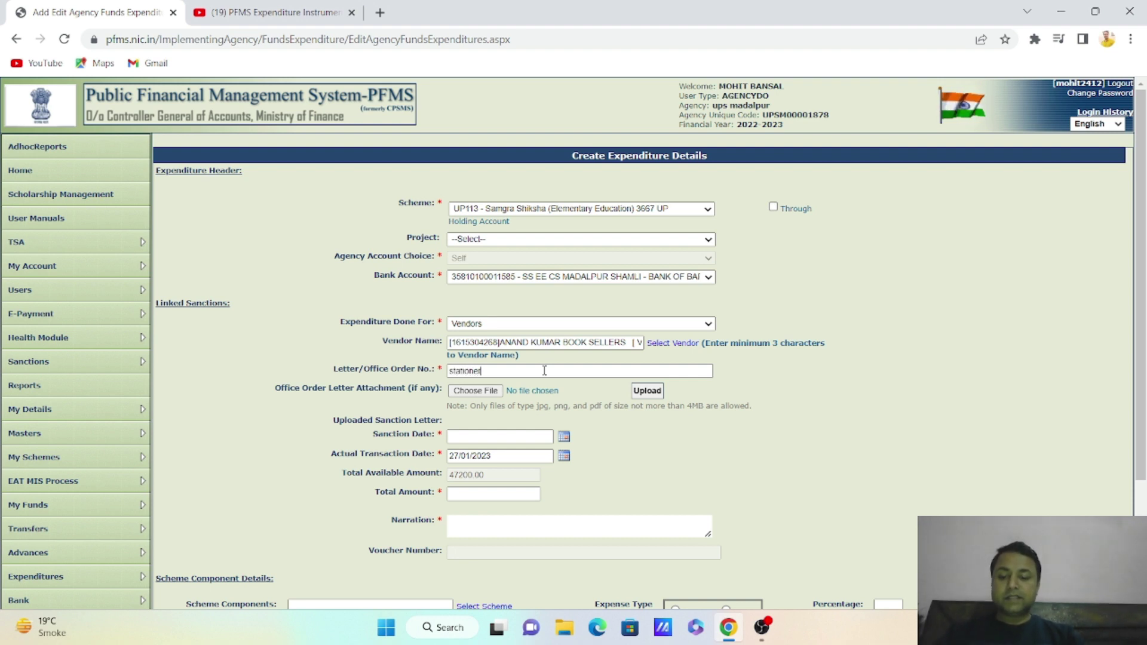
text(ychahal)
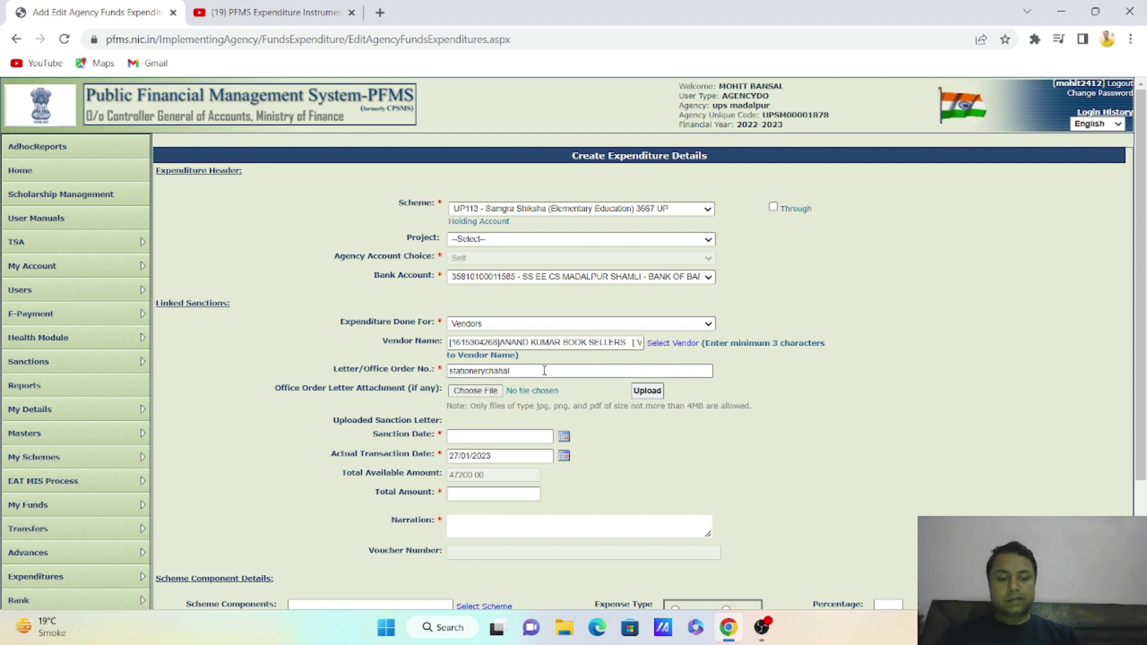
key(BackSpace)
text(k)
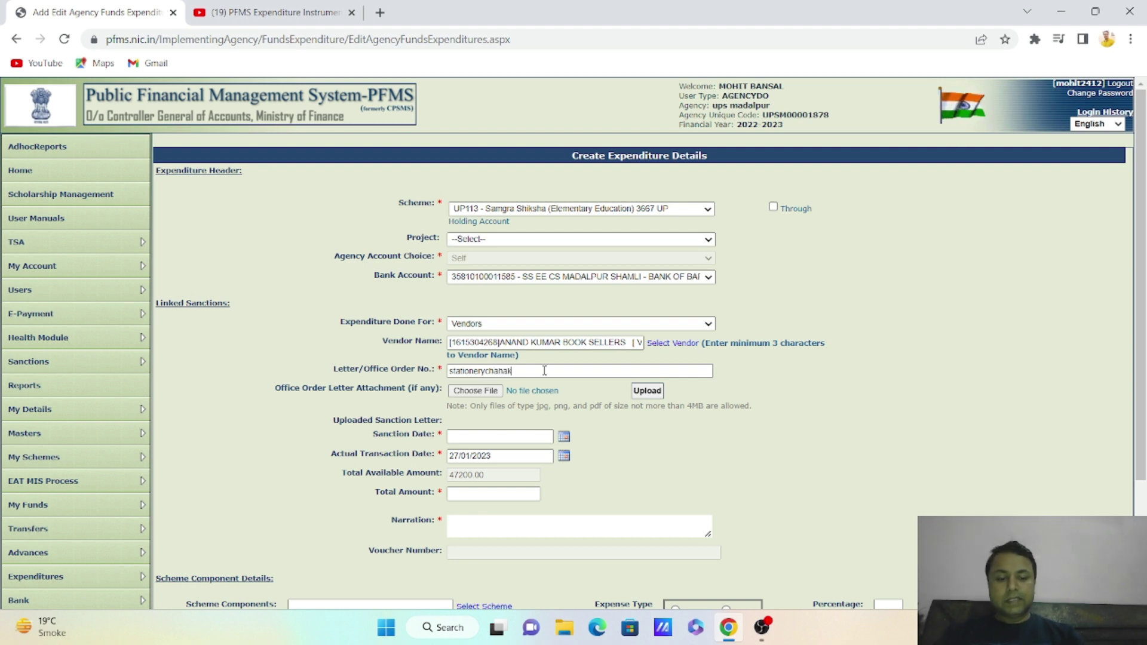
text(/200)
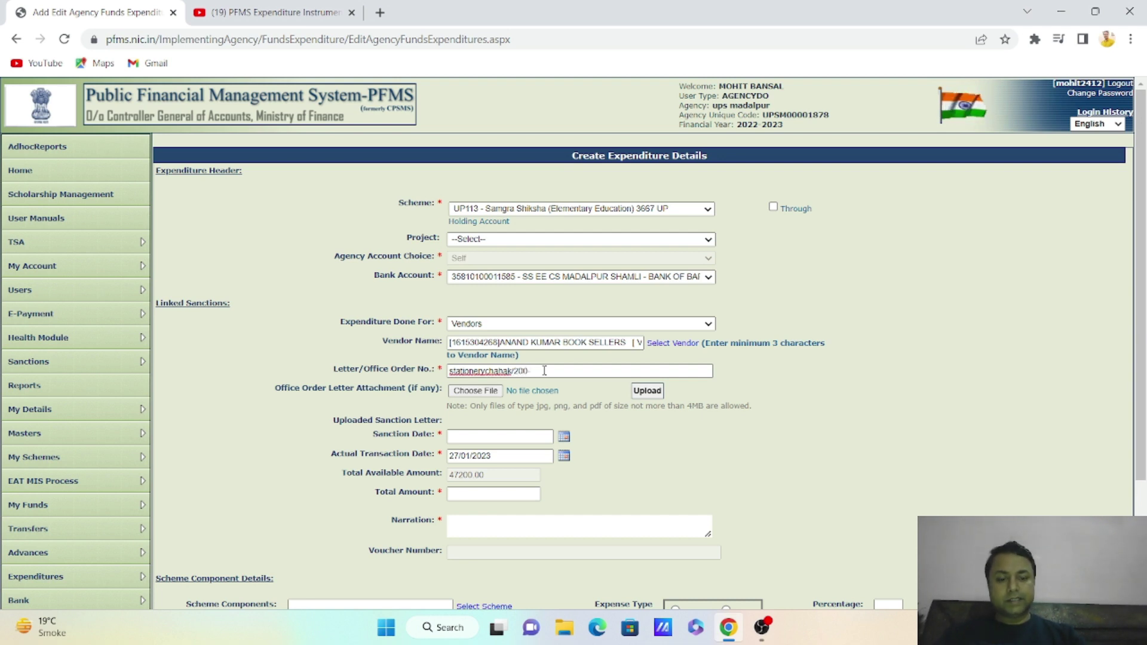
key(BackSpace)
text(22)
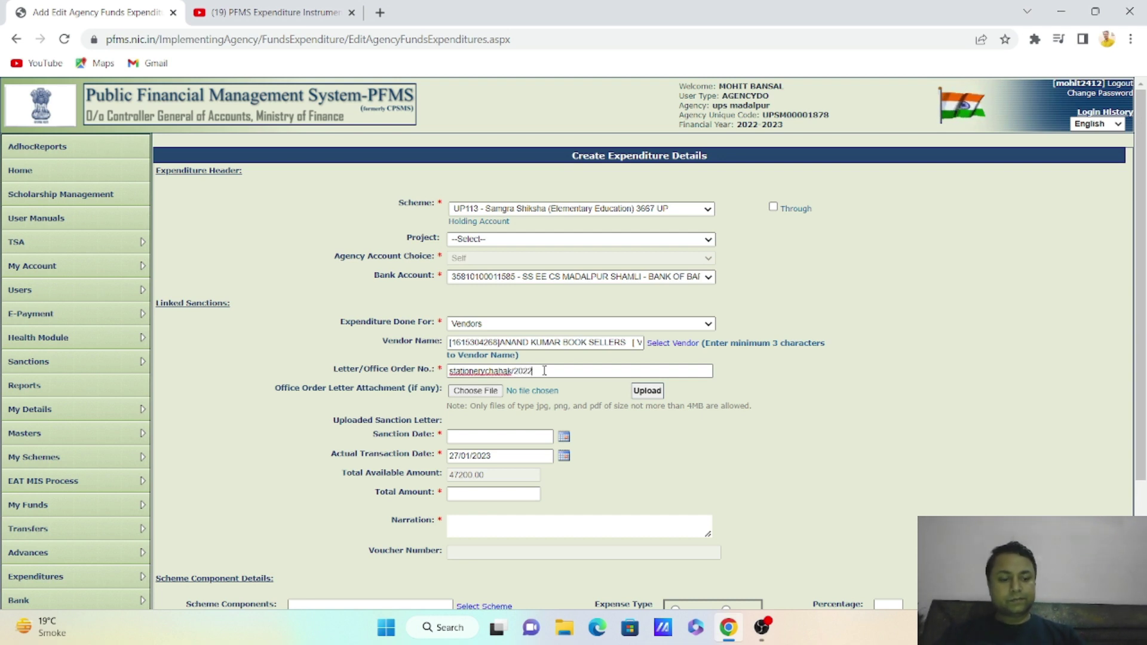
text(-23)
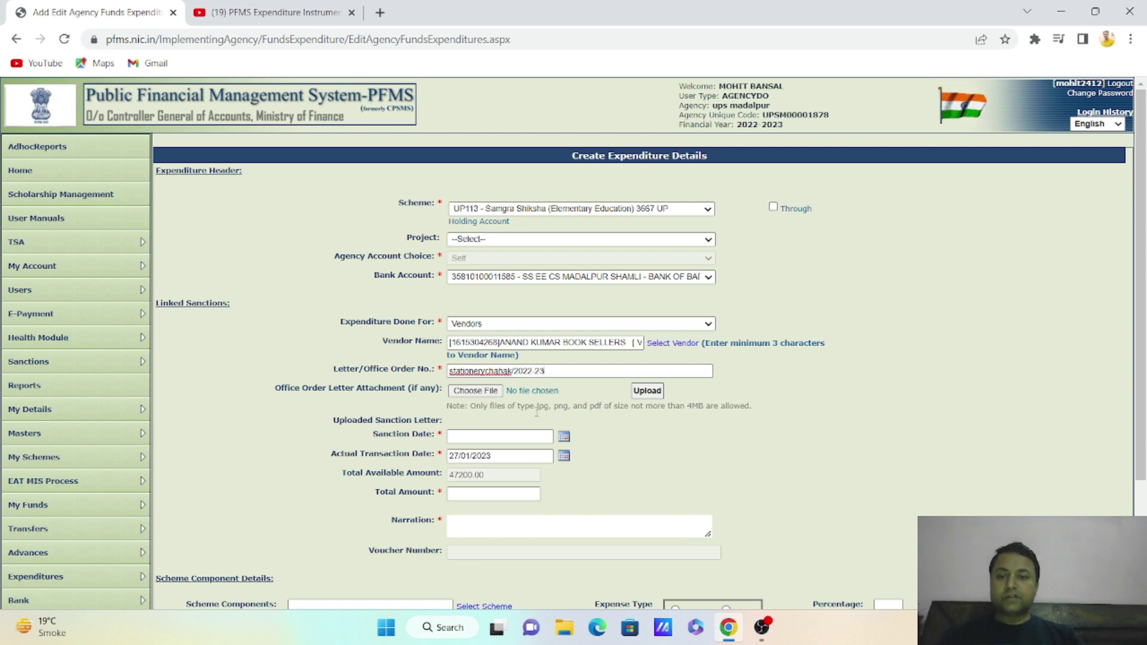
click(630, 446)
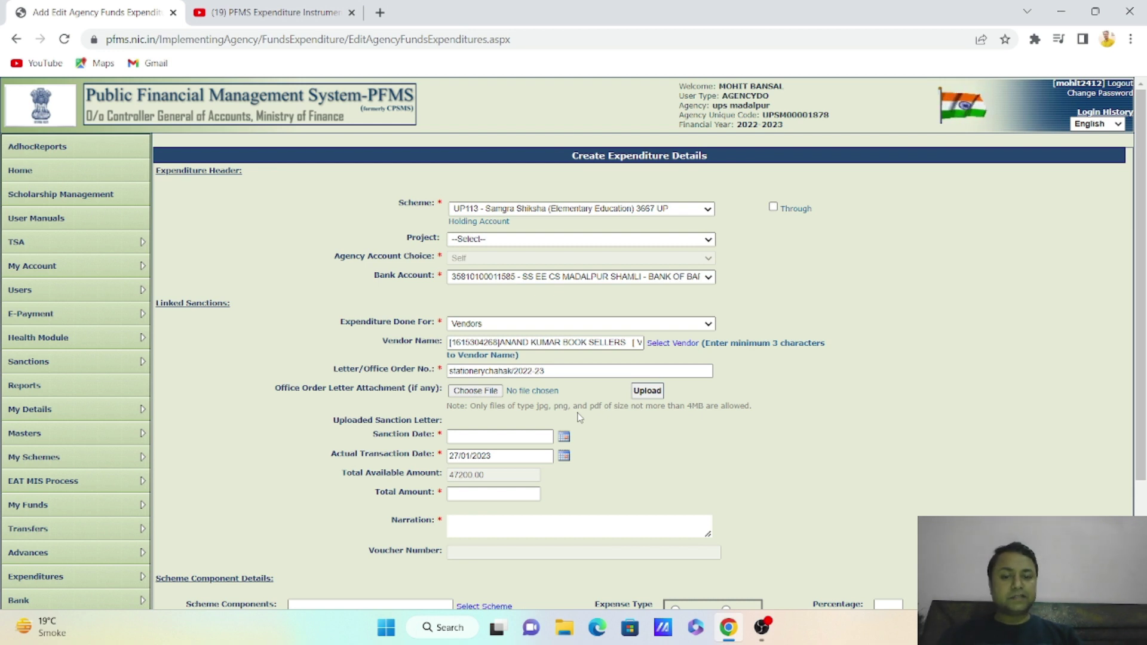
- Set the sanction date to 27/01/2023 and the total amount to 700
click(563, 438)
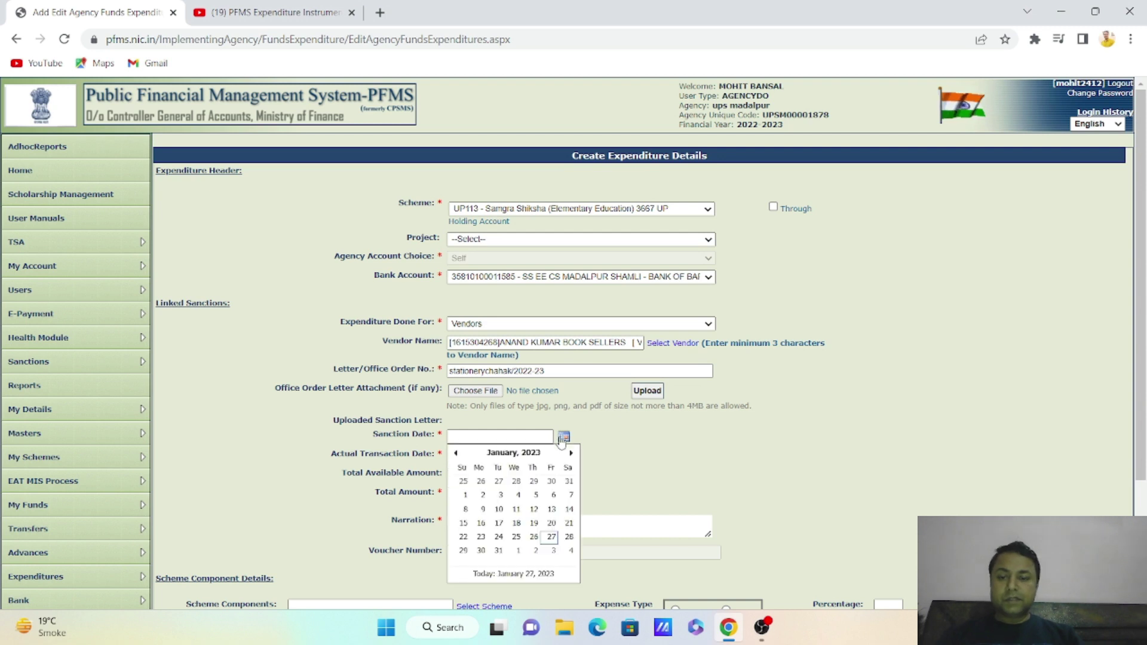
click(550, 536)
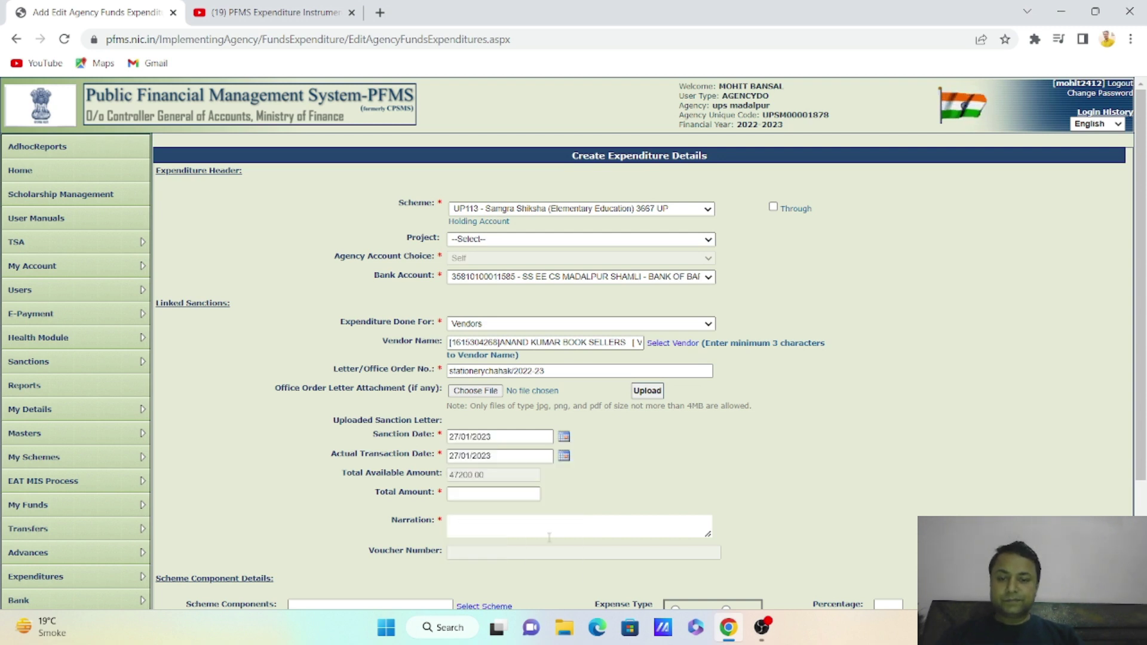
click(479, 494)
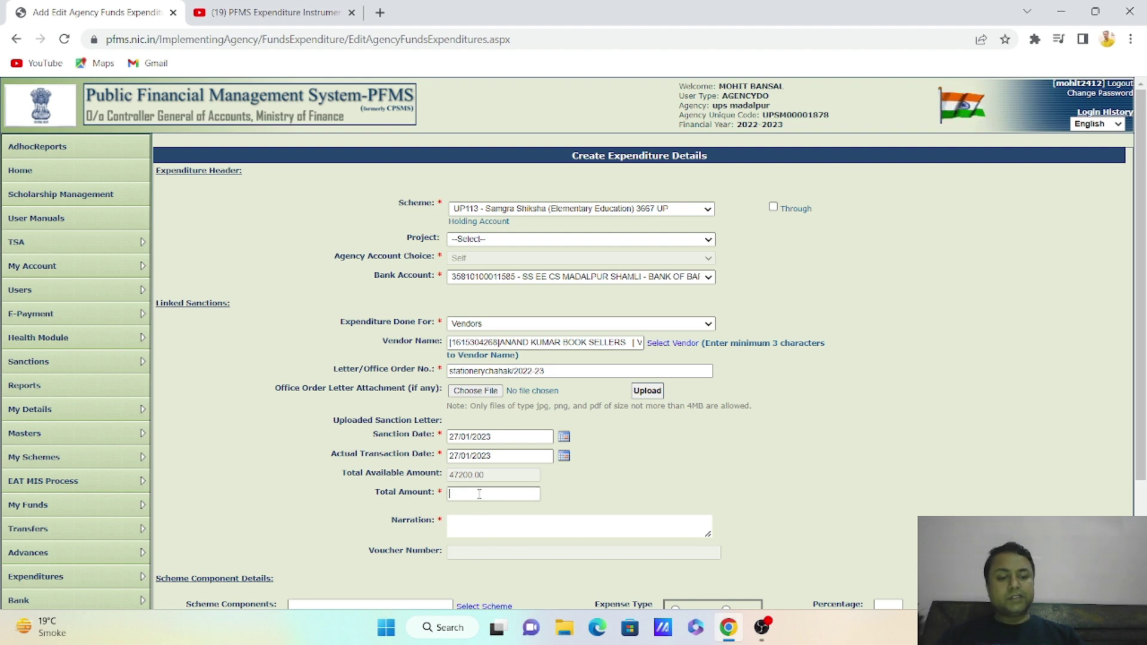
text(700)
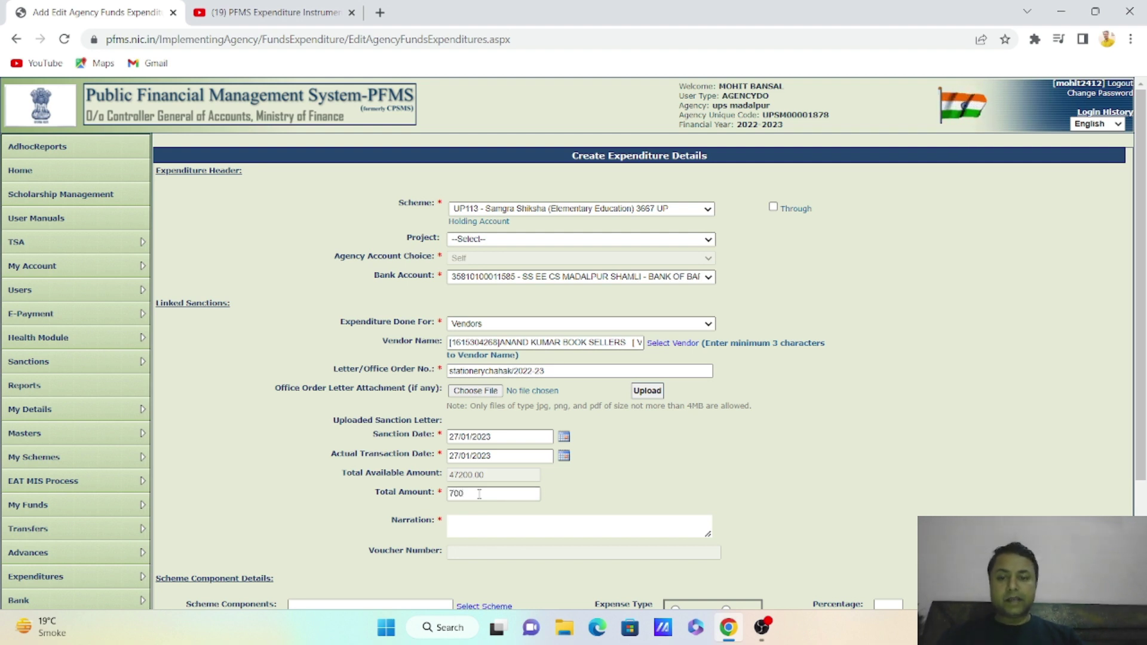
click(563, 488)
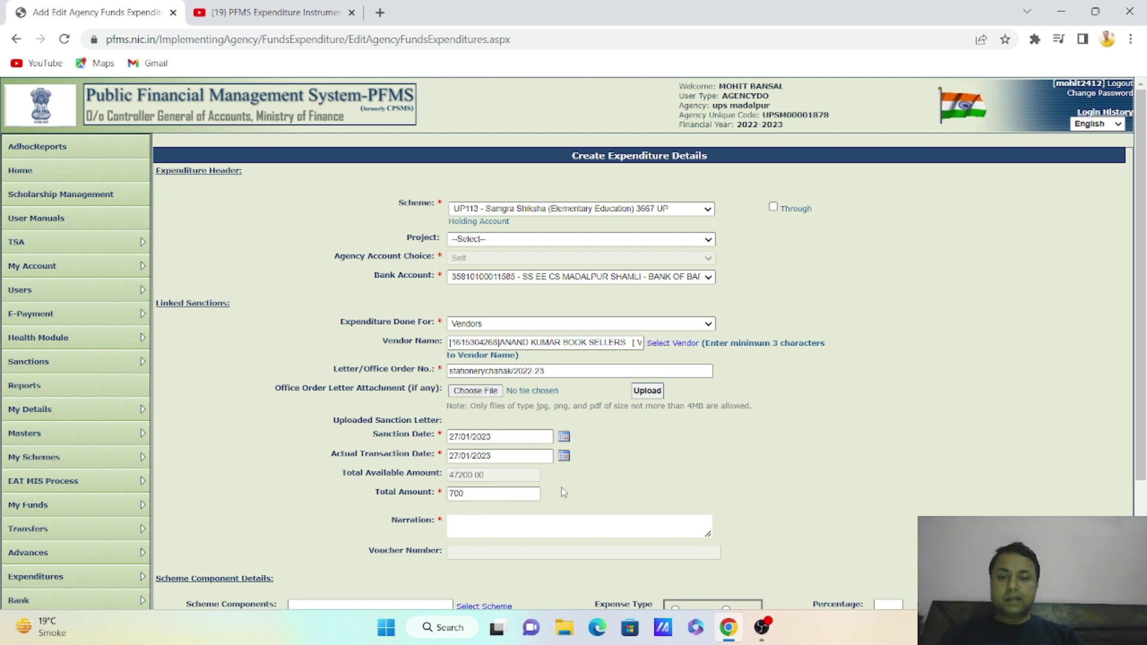
- Enter the narration "stationery for chahak program" for the expenditure
click(530, 538)
text(st)
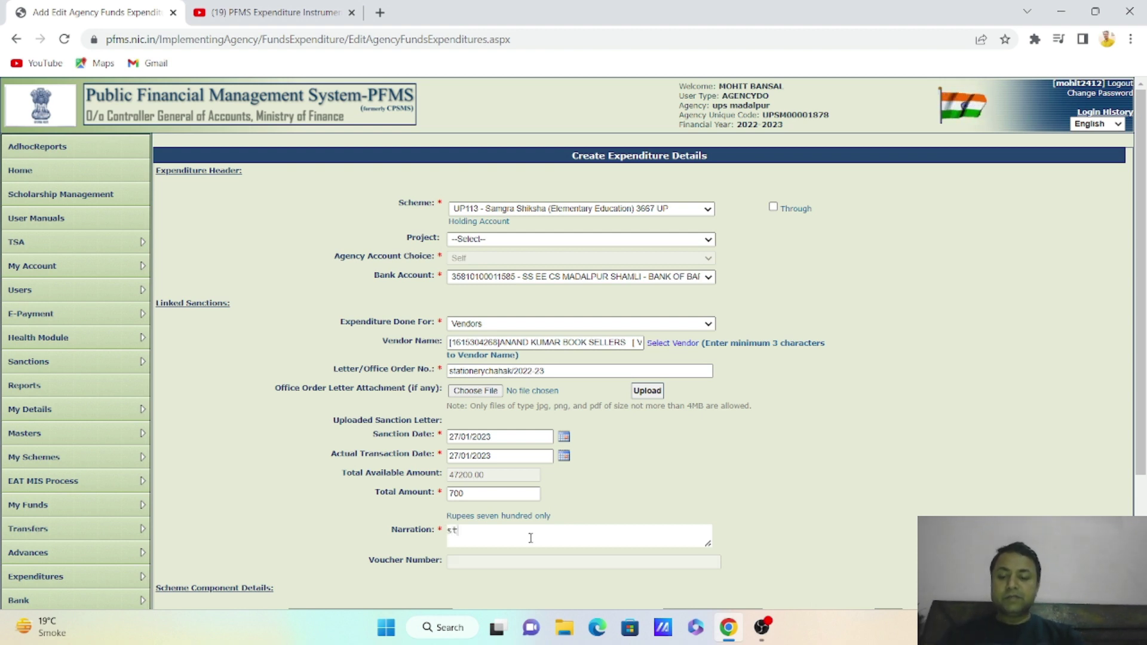
text(ationery)
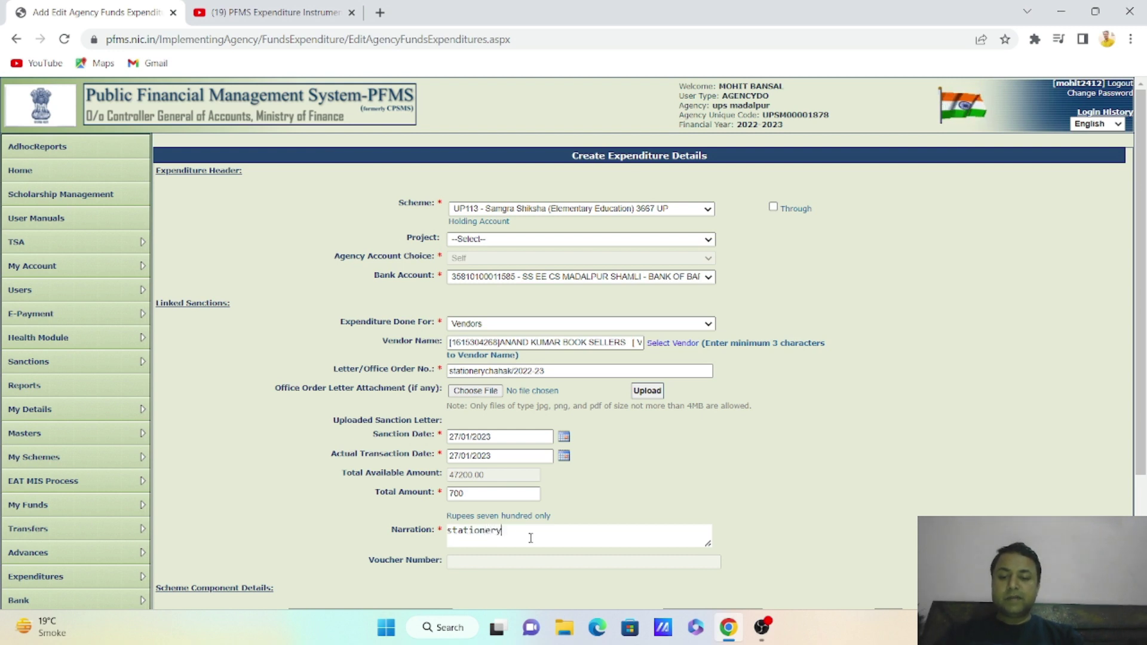
text( f)
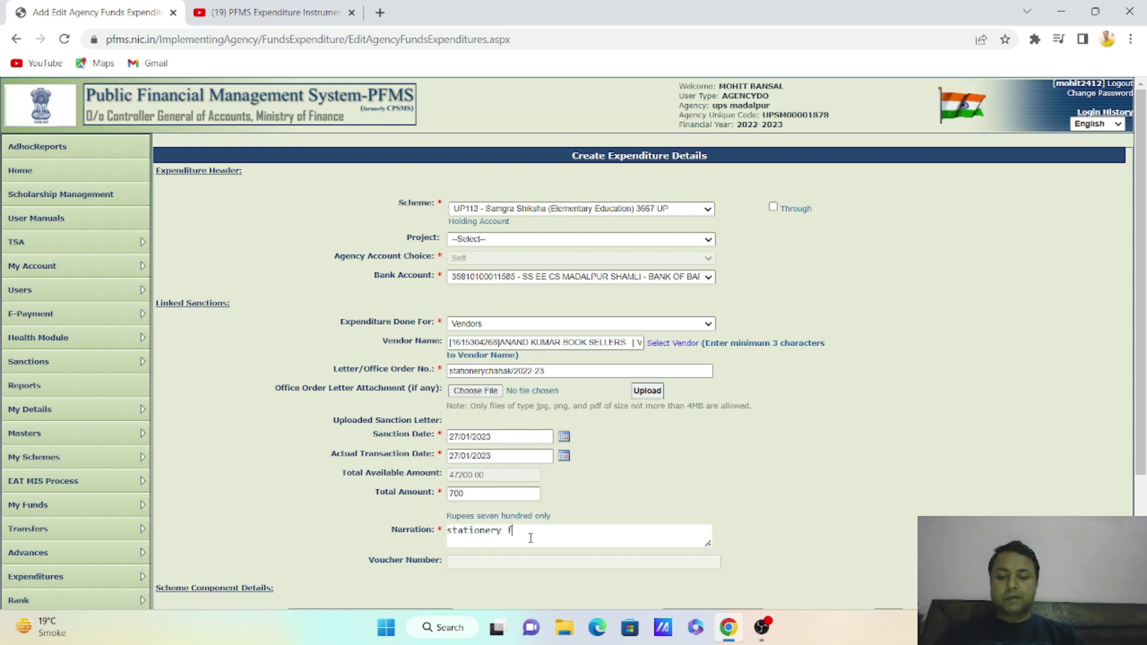
text(or chahal)
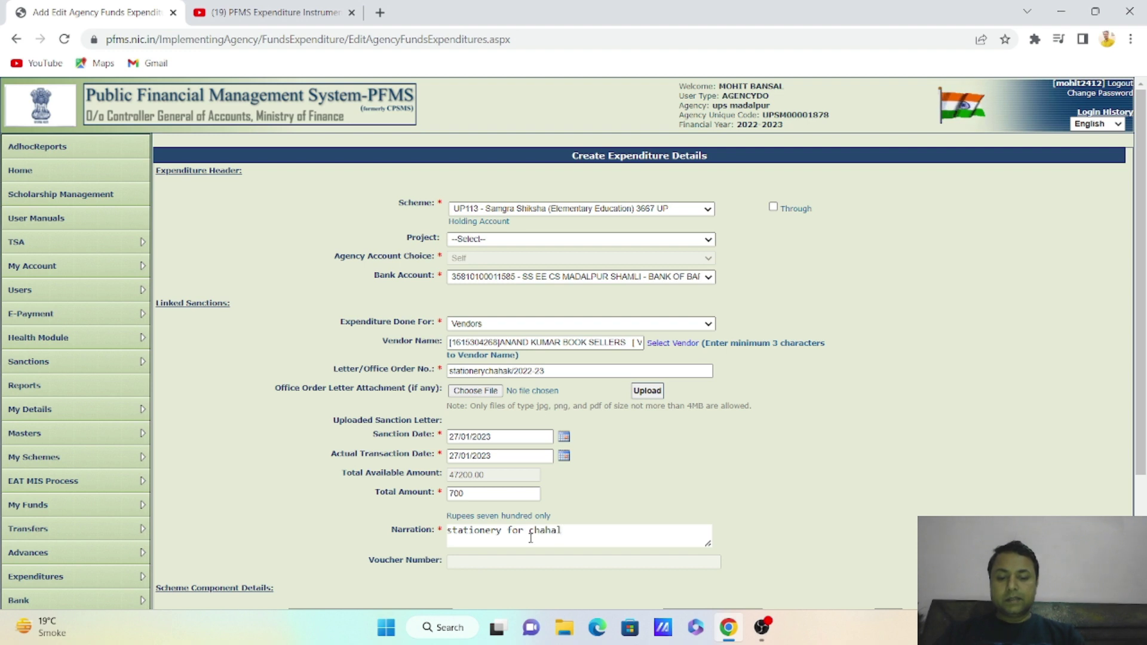
key(BackSpace)
text(k)
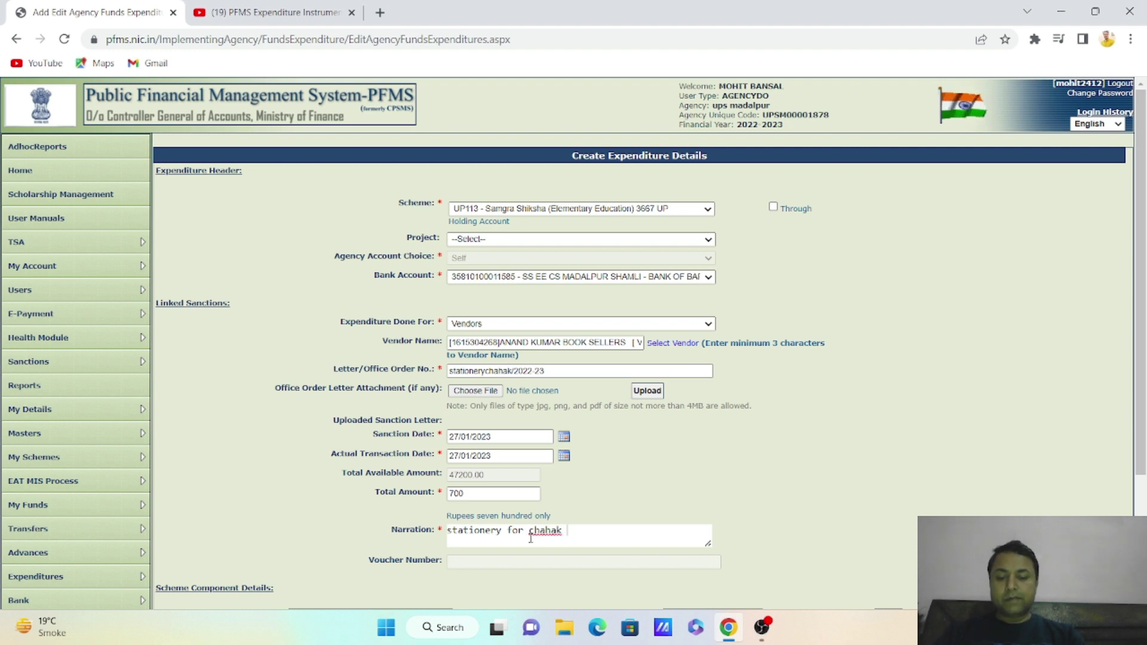
text( prop)
text(ram)
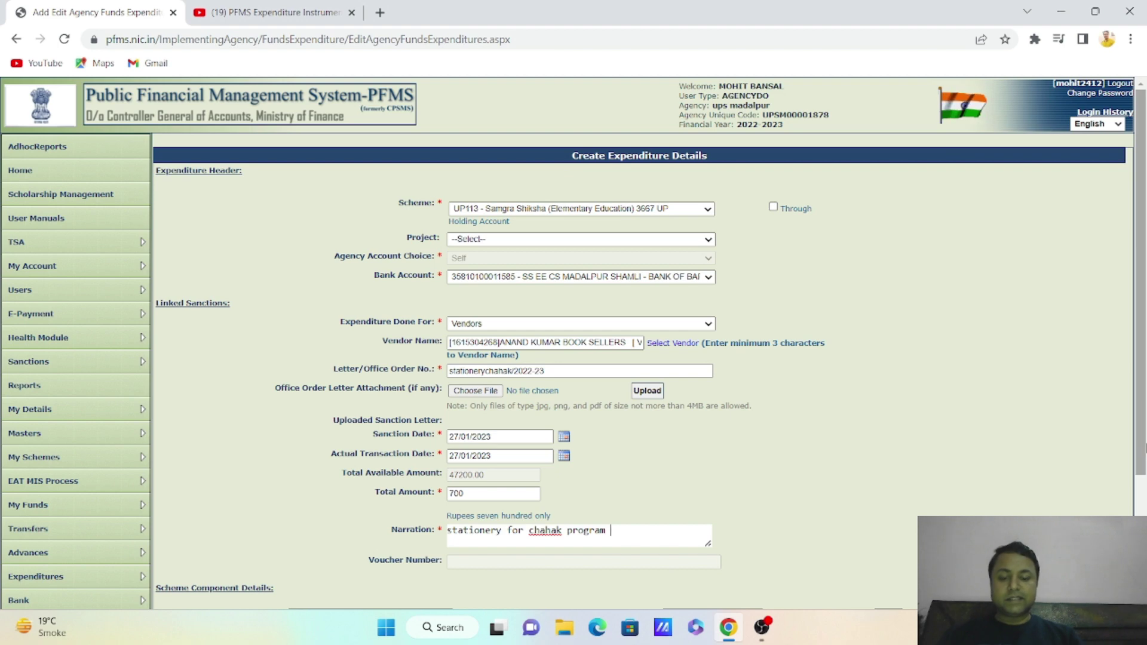
- Open the scheme component selection and try to choose the top-level SAMAGRA SHIKSHA component
scroll(1140, 418, down, 3)
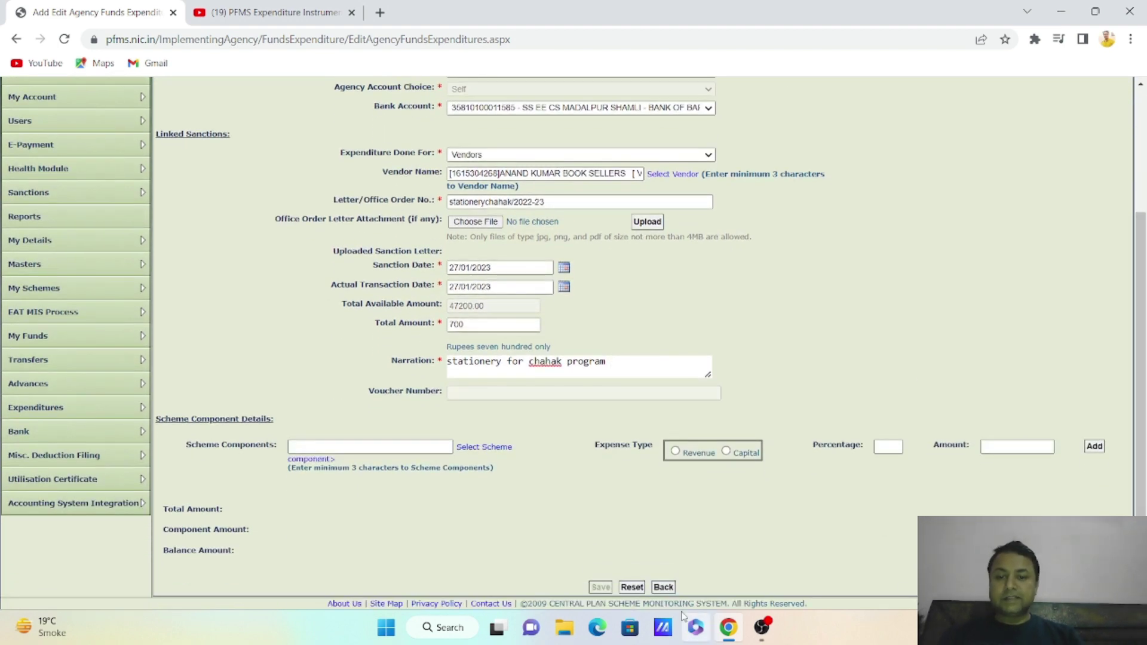
click(500, 454)
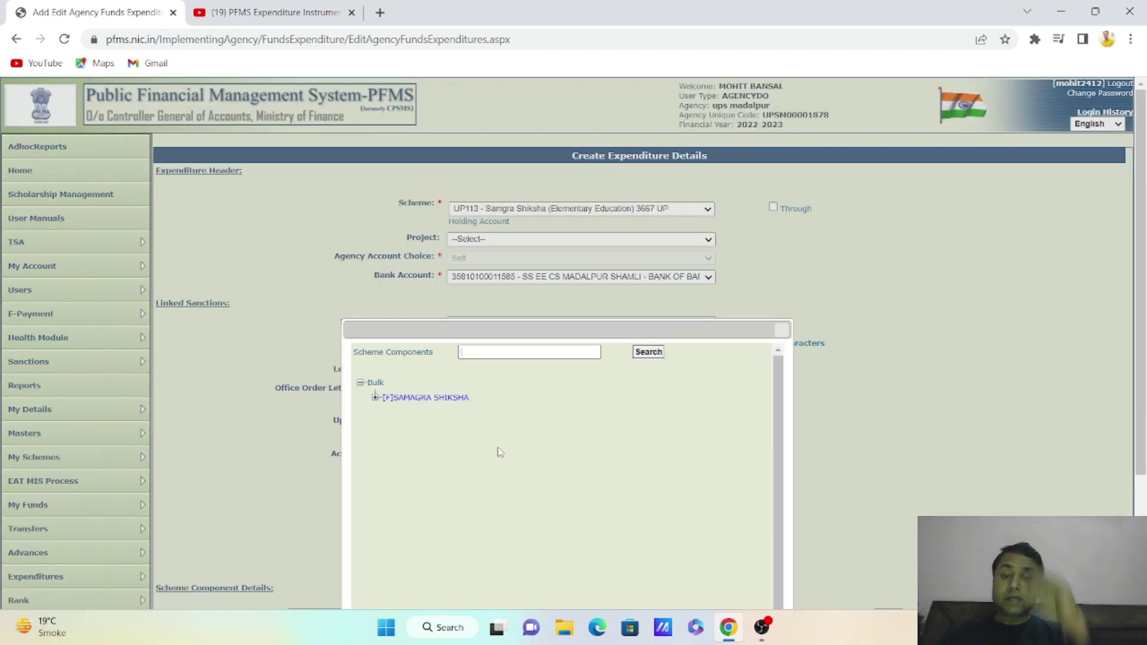
click(447, 398)
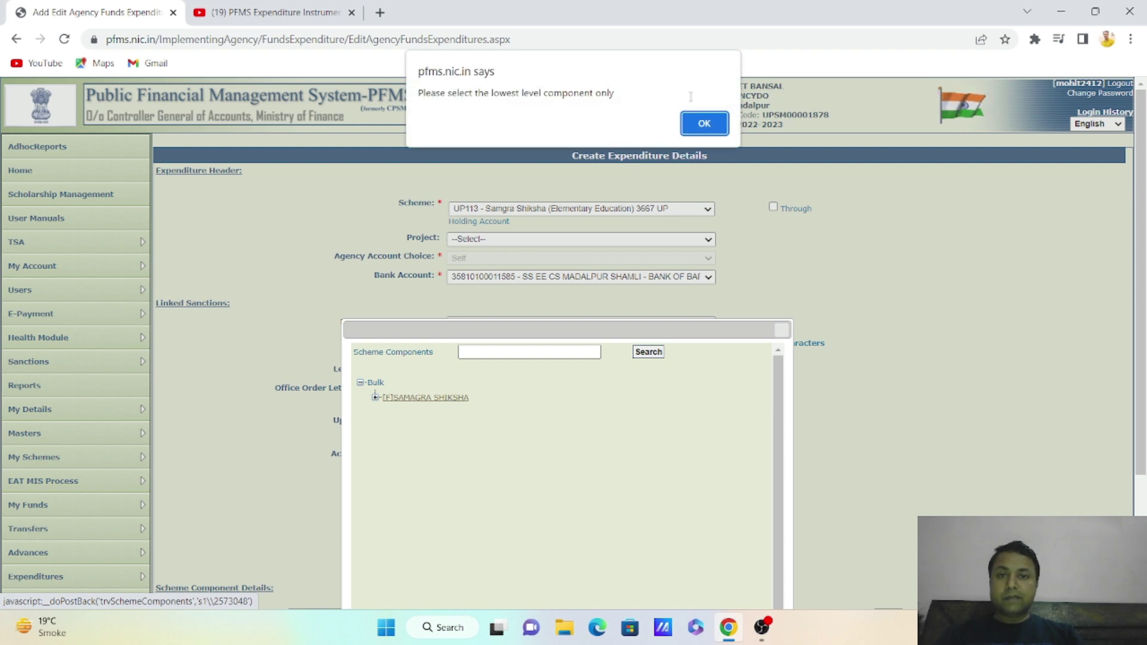
click(704, 126)
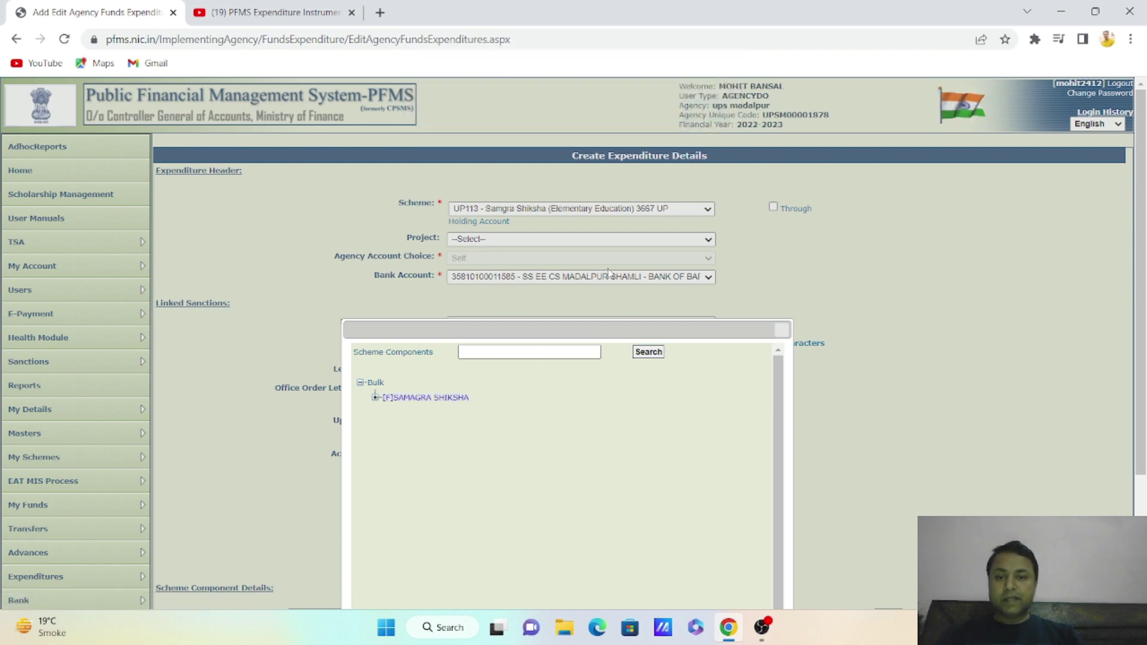
- Search the scheme components for up113
click(553, 351)
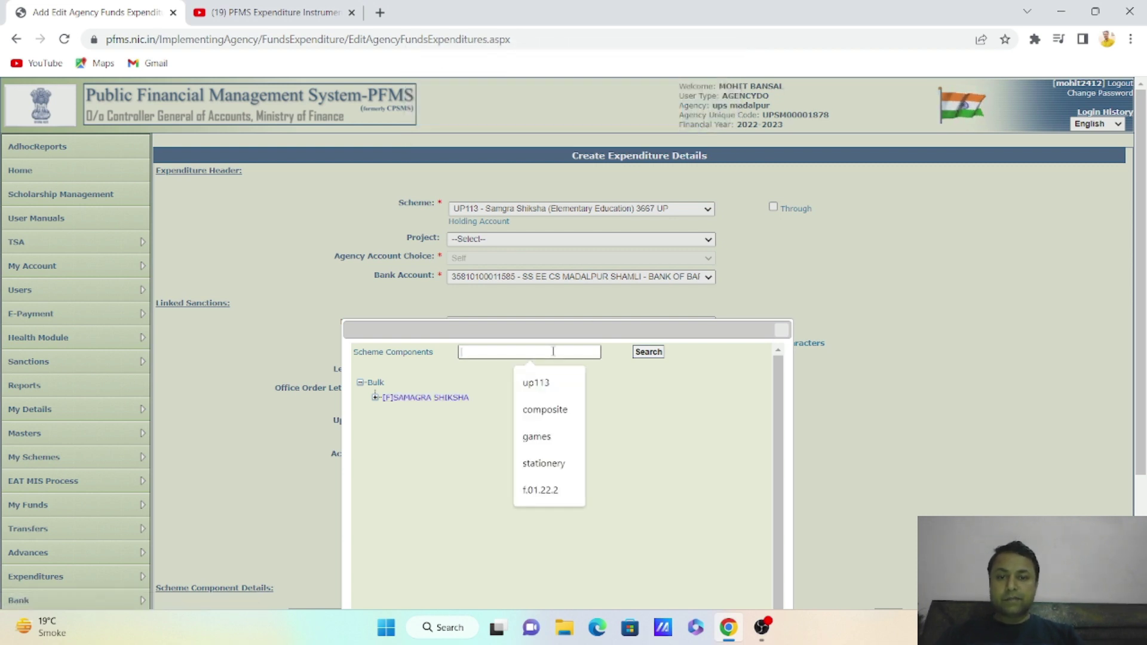
click(536, 384)
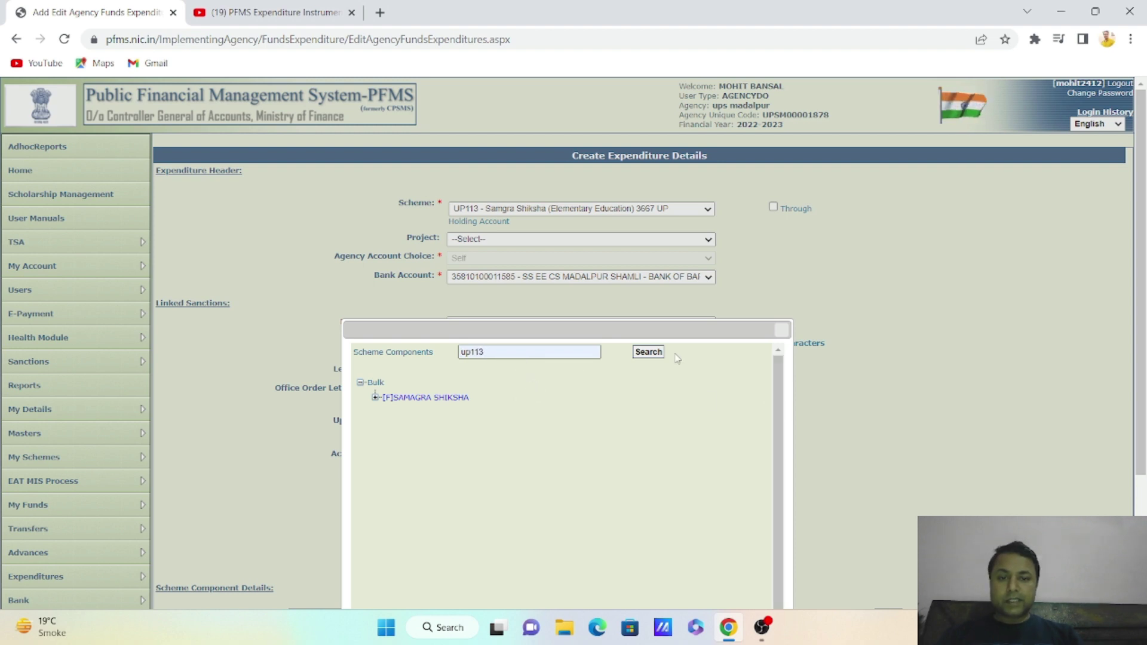
click(649, 353)
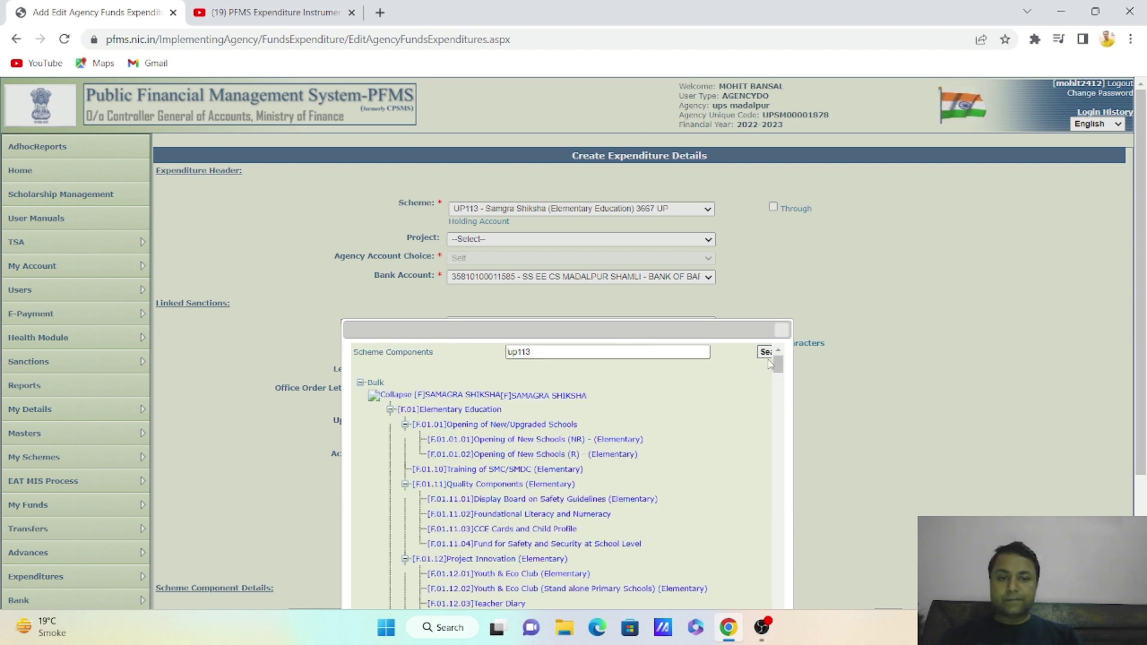
- Add the F.01.22.02 Pre-Primary (Recurring) scheme component as a Revenue expense at 100 percent
drag(778, 363, 787, 402)
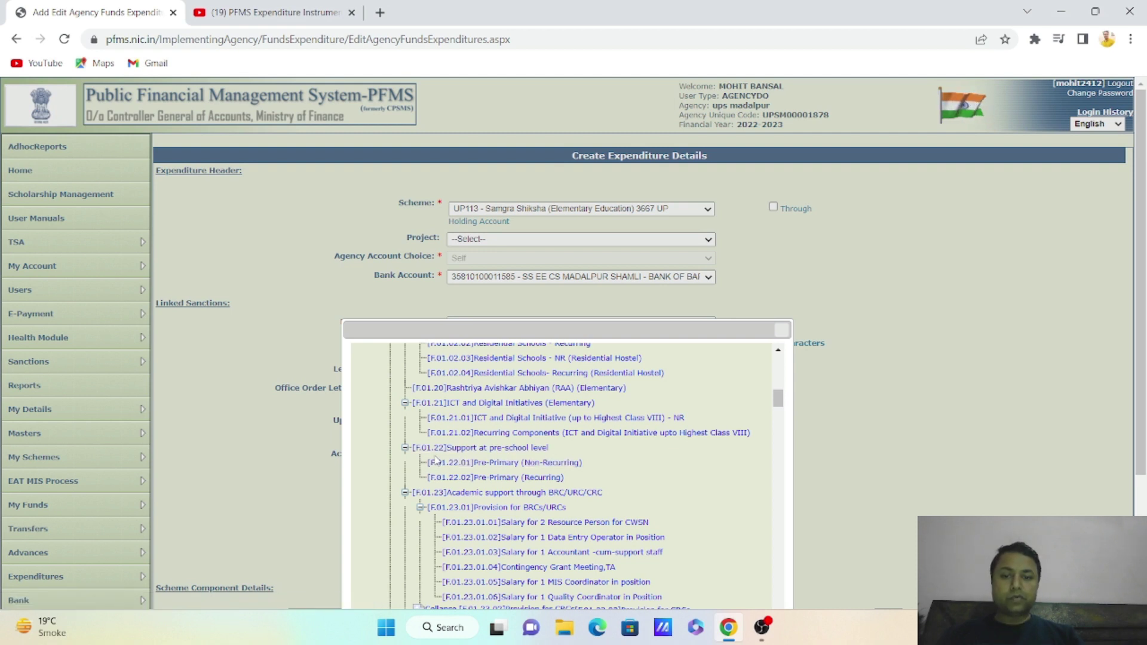
click(488, 477)
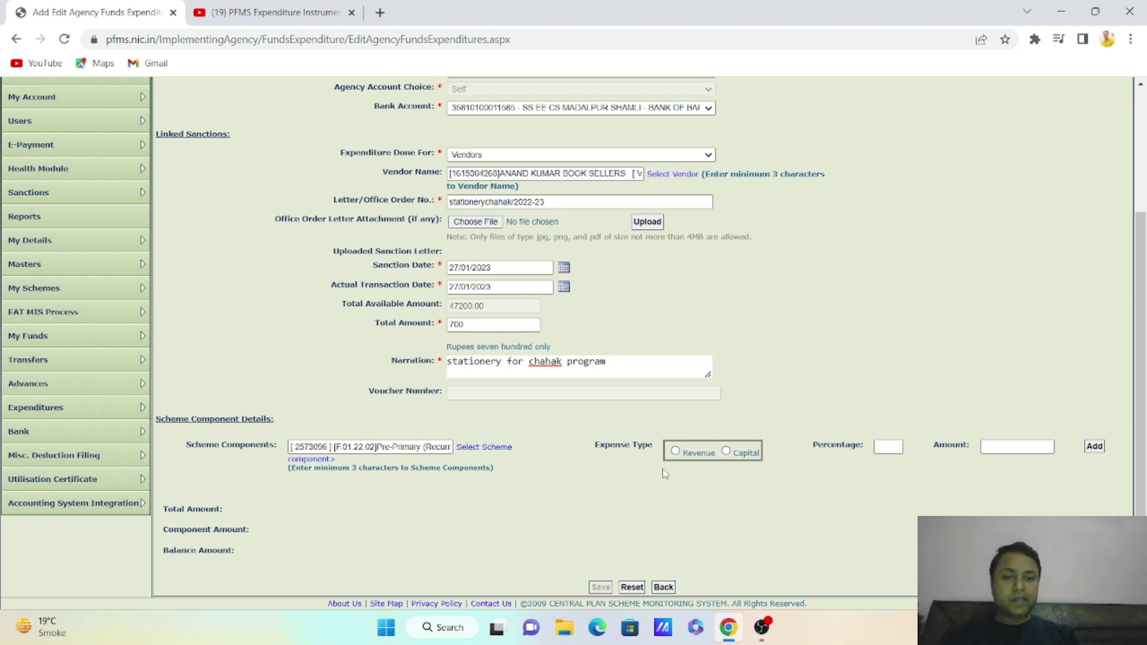
click(675, 452)
click(891, 445)
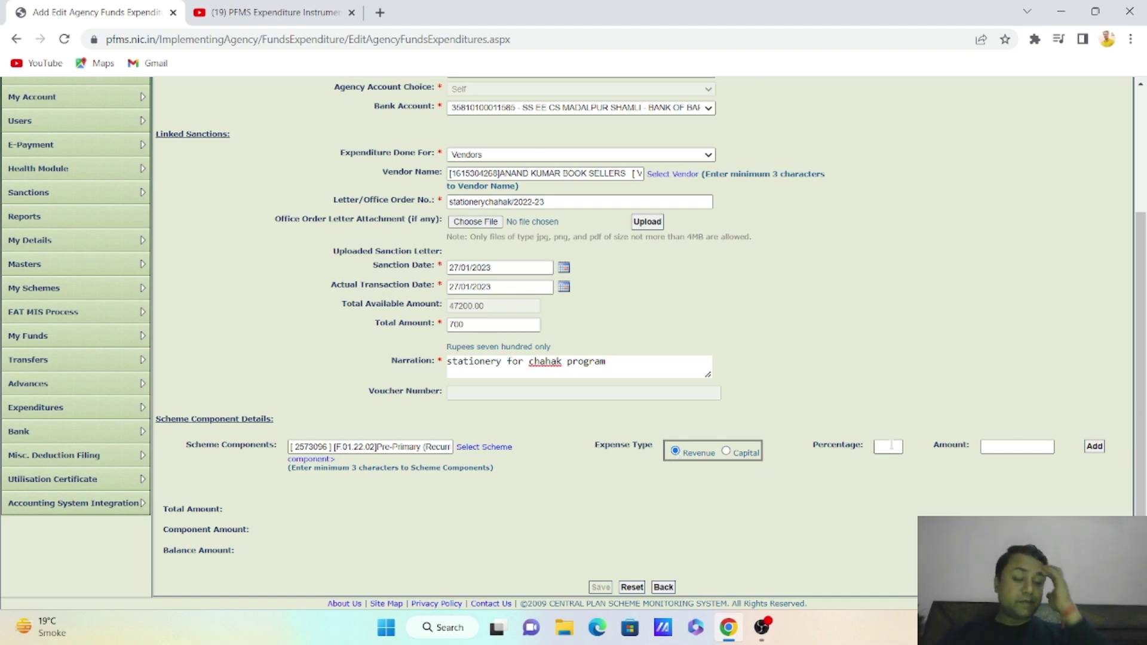
text(100)
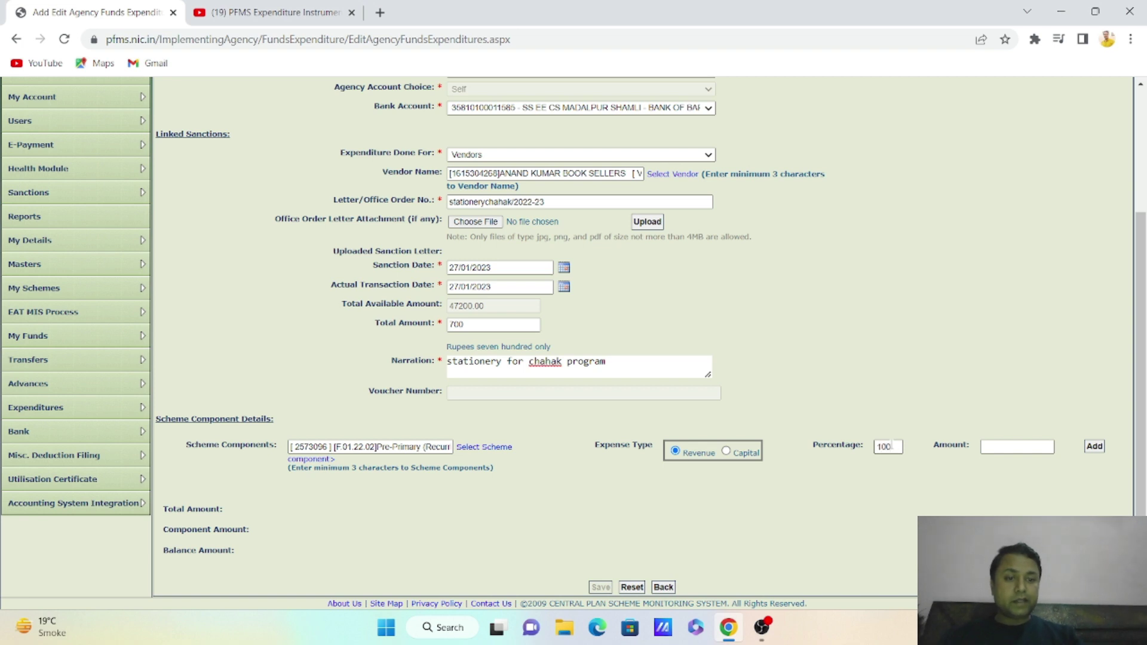
key(Tab)
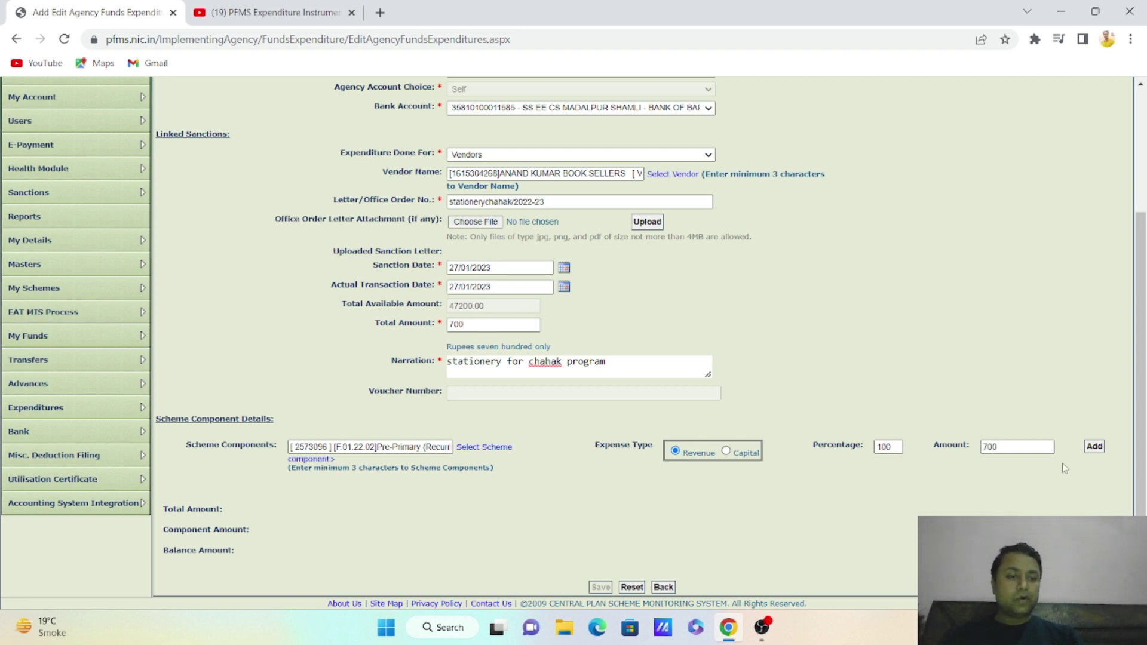
click(1093, 449)
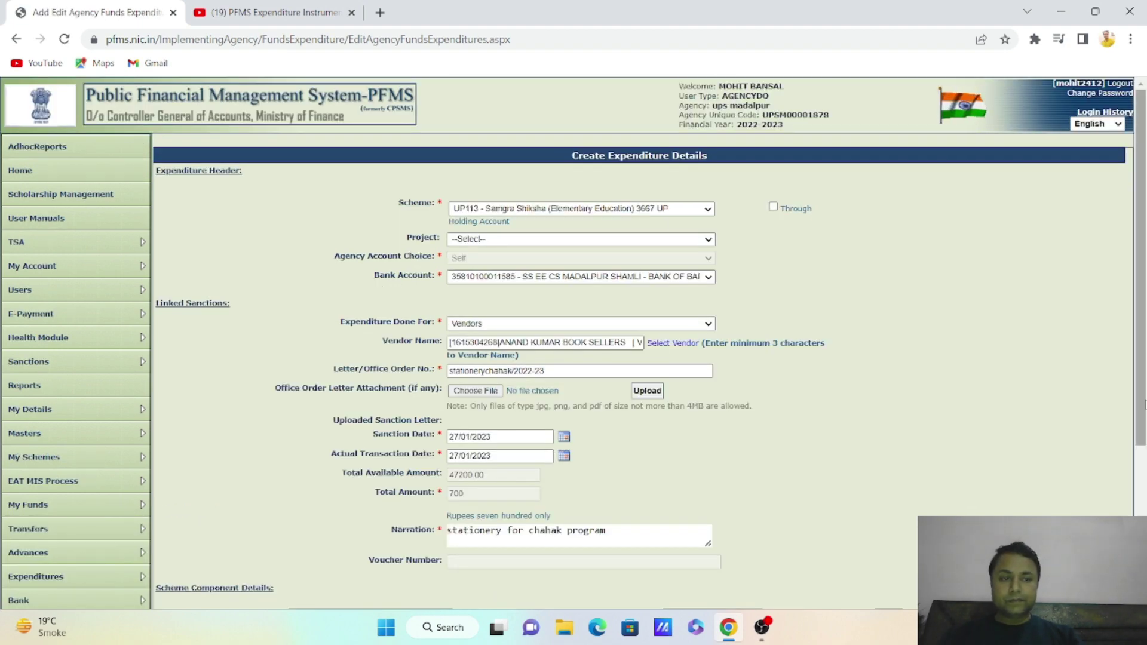
- Mark the added Pre-Primary (Recurring) component row and save the expenditure
drag(1142, 405, 1142, 556)
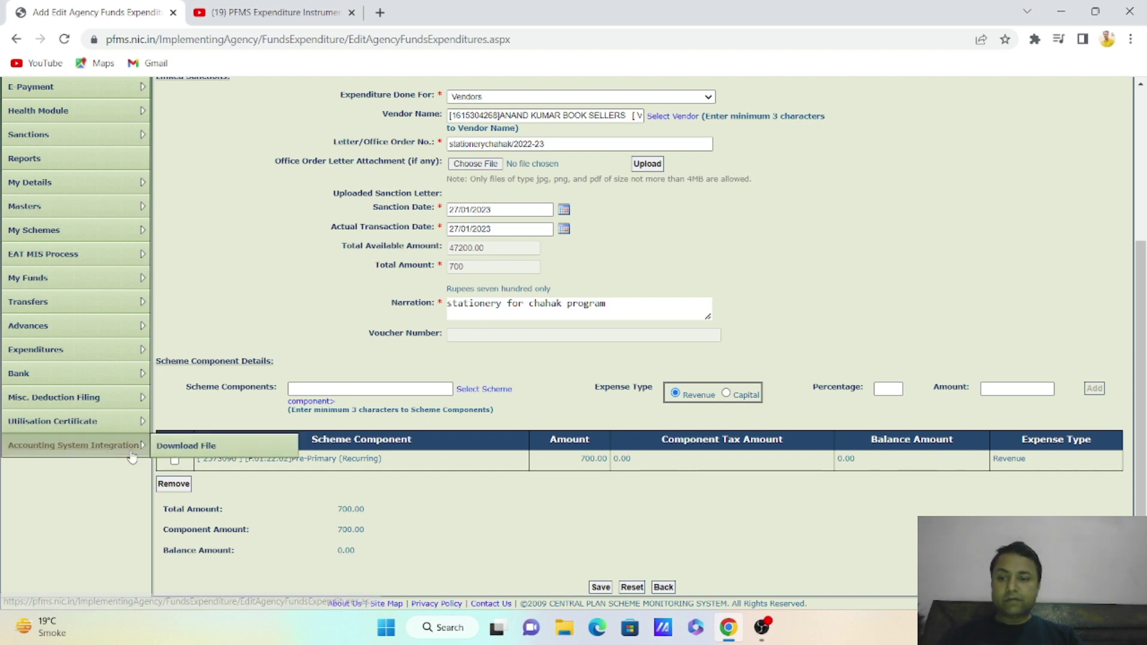
click(175, 461)
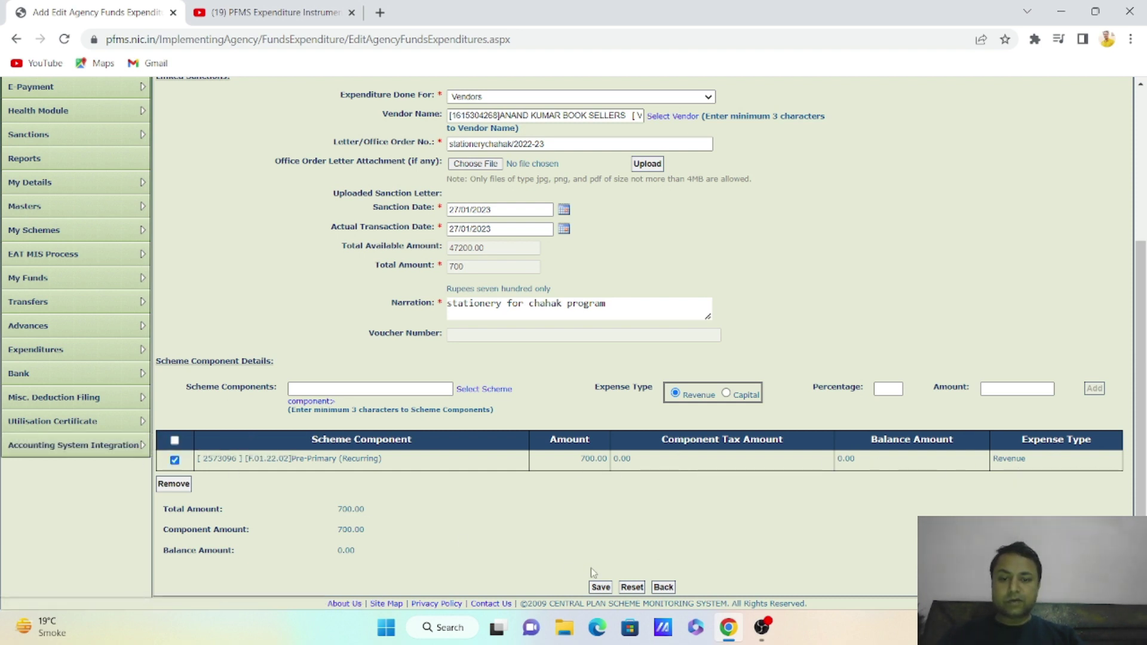
click(601, 587)
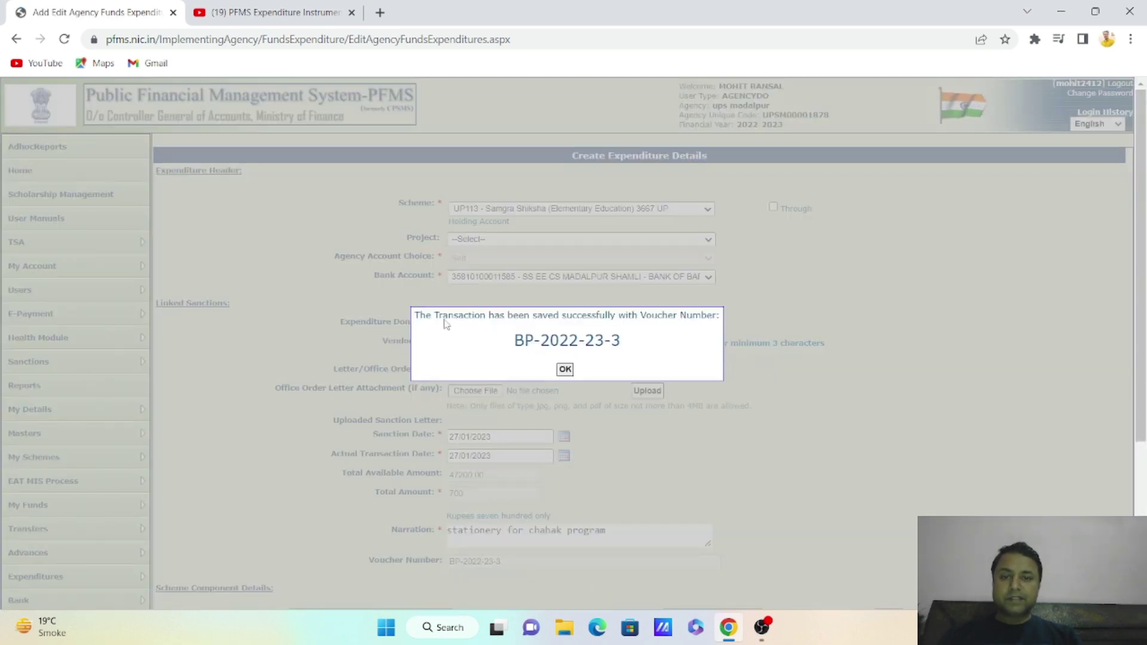
click(566, 370)
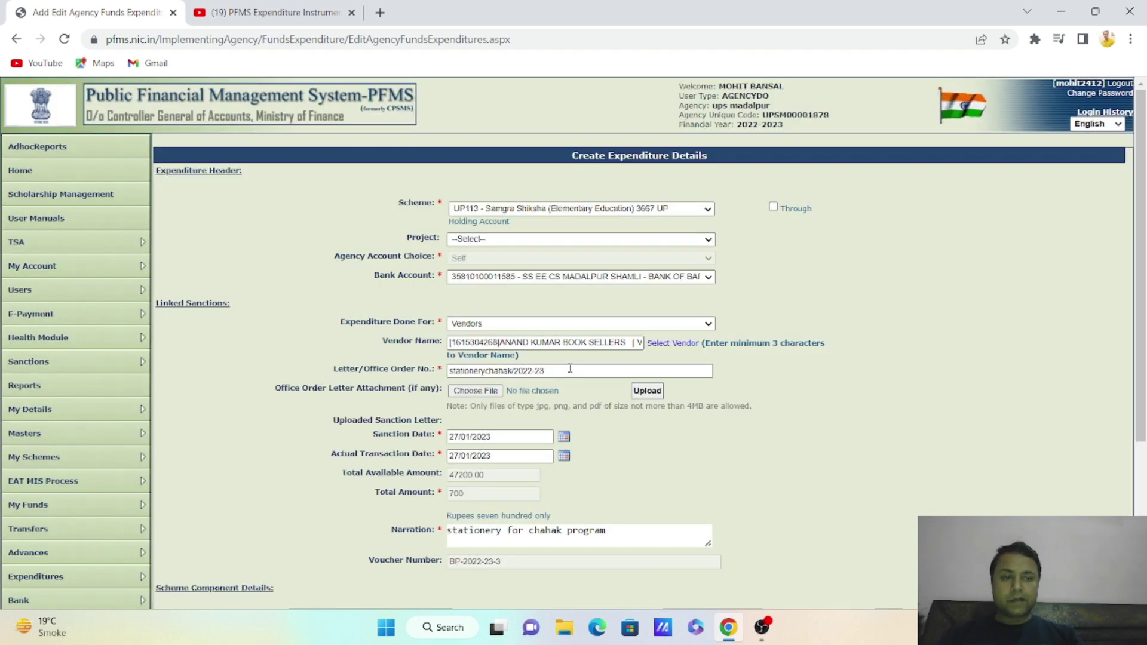
- Proceed to the payee details and add EPaymentUsingPrintAdvice as the instrument type
scroll(653, 530, down, 4)
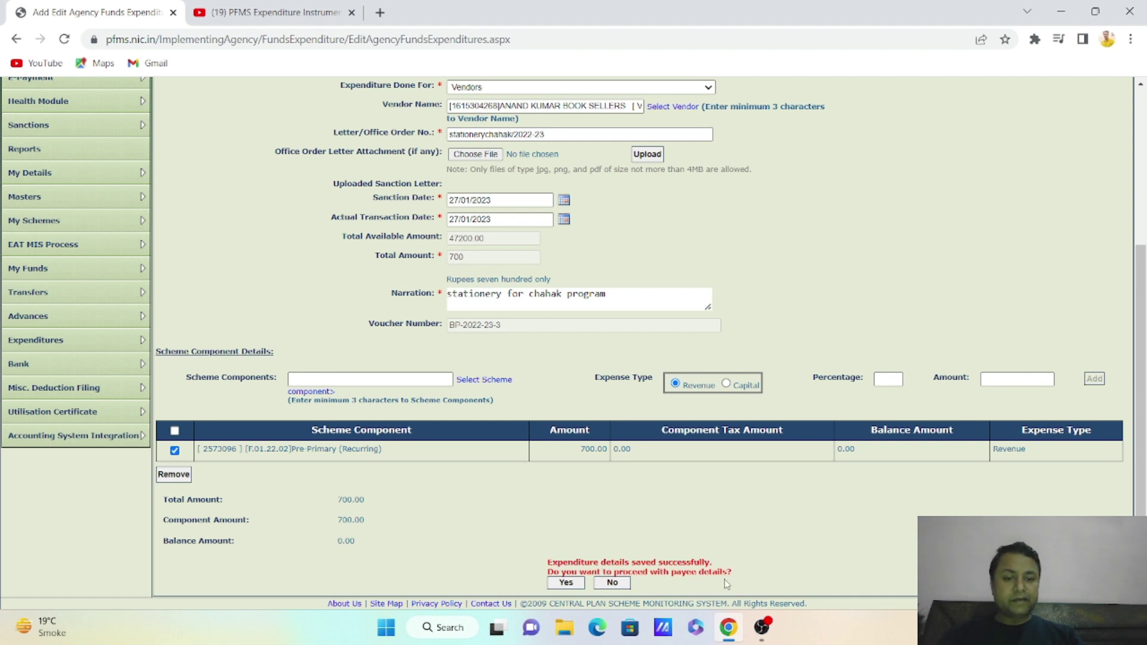
click(564, 583)
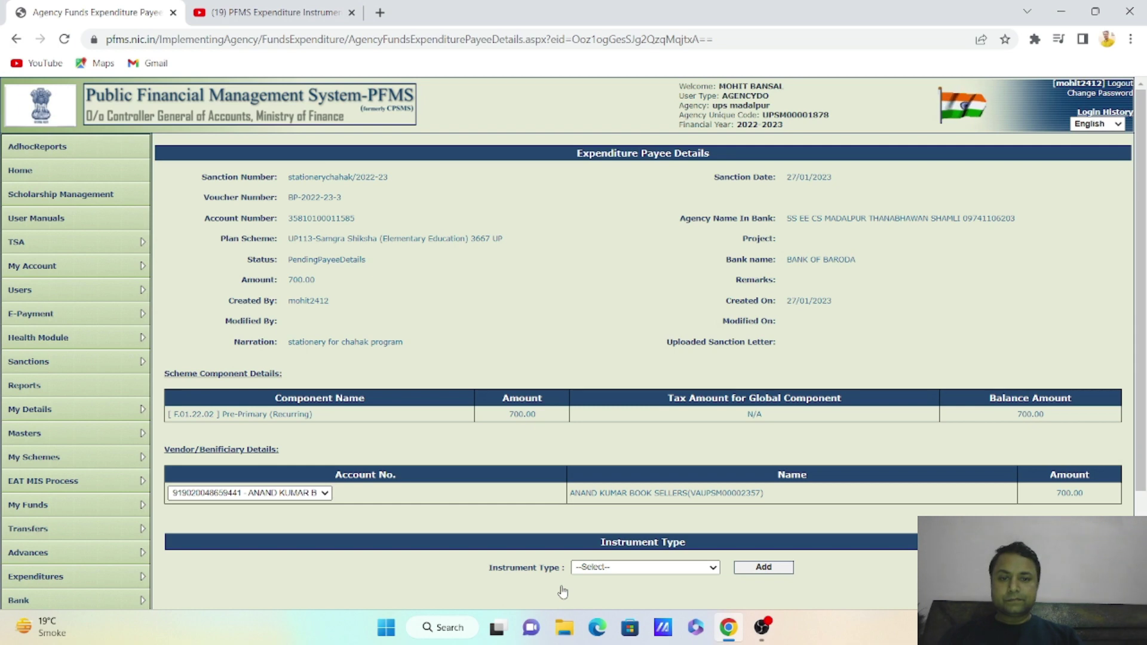
scroll(563, 592, down, 2)
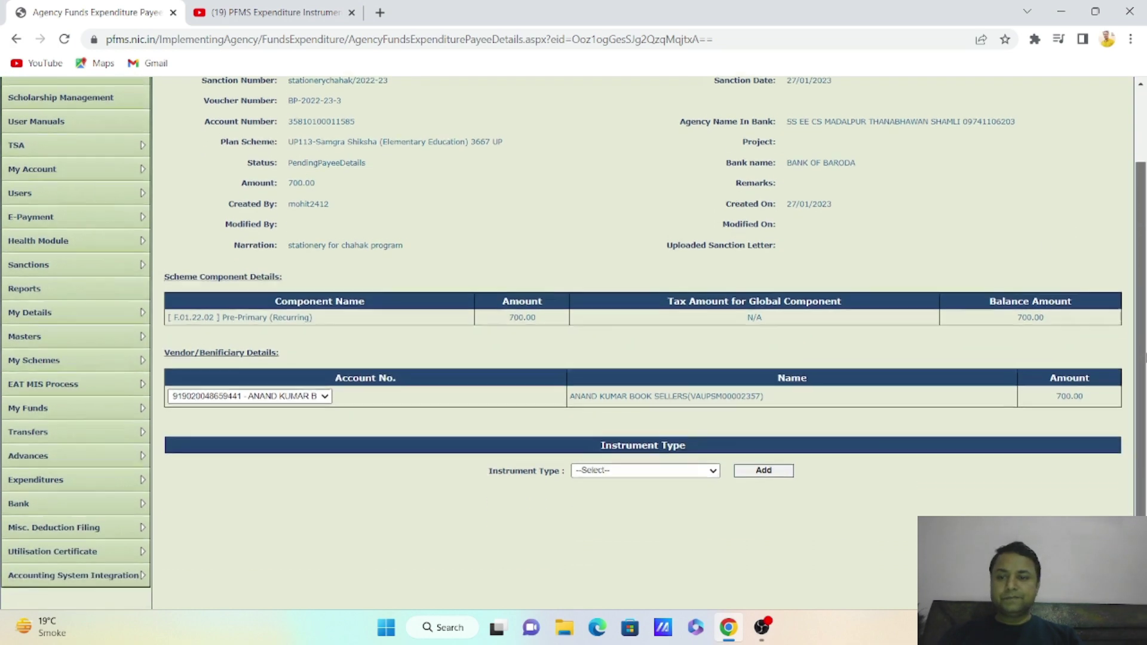
scroll(494, 366, up, 2)
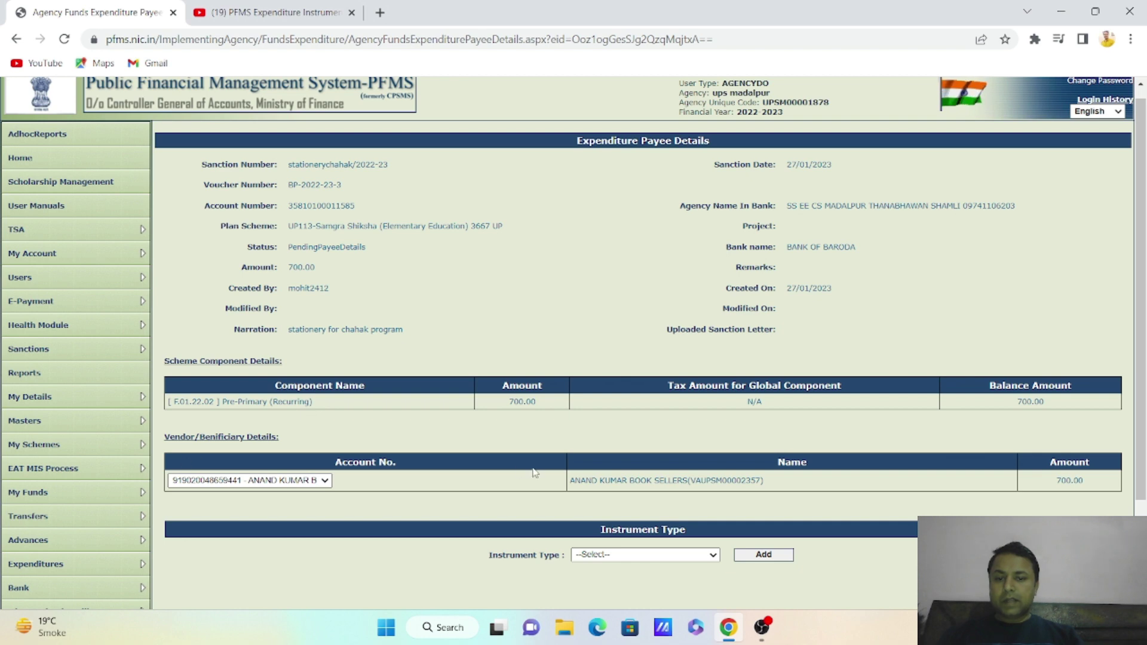
scroll(839, 420, down, 2)
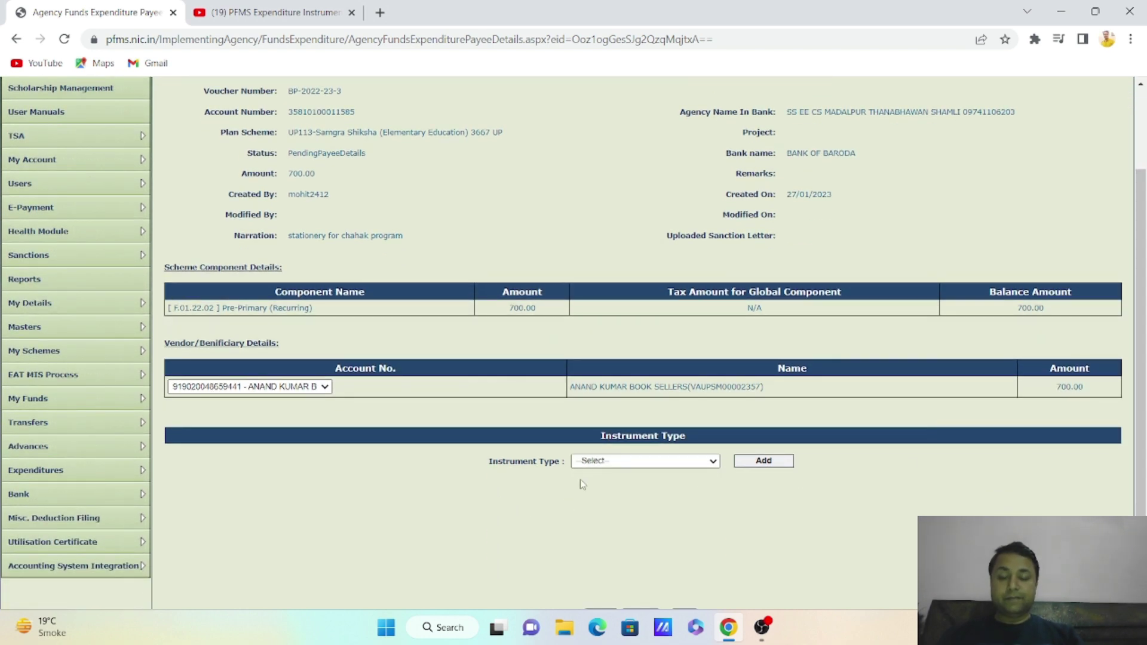
click(764, 460)
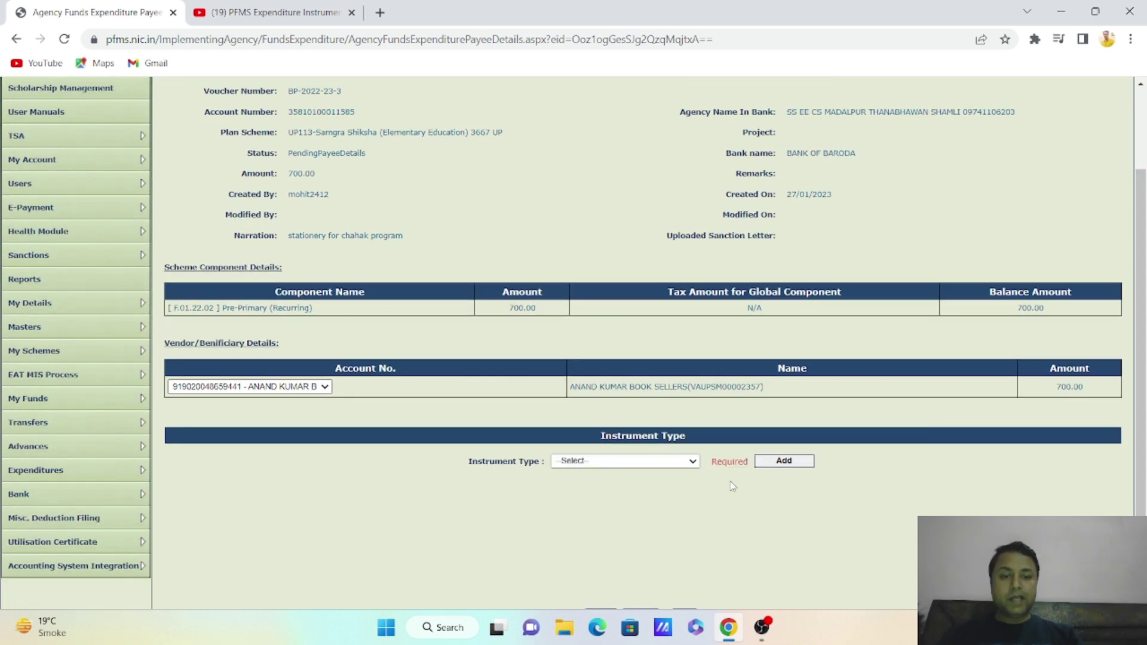
click(679, 465)
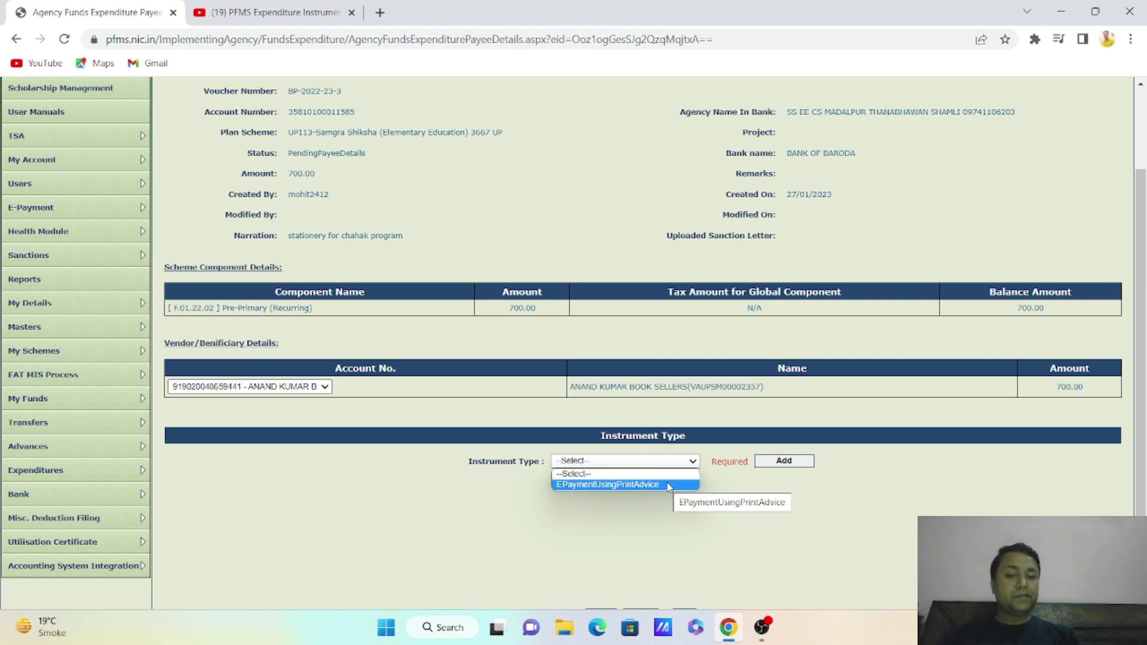
click(669, 487)
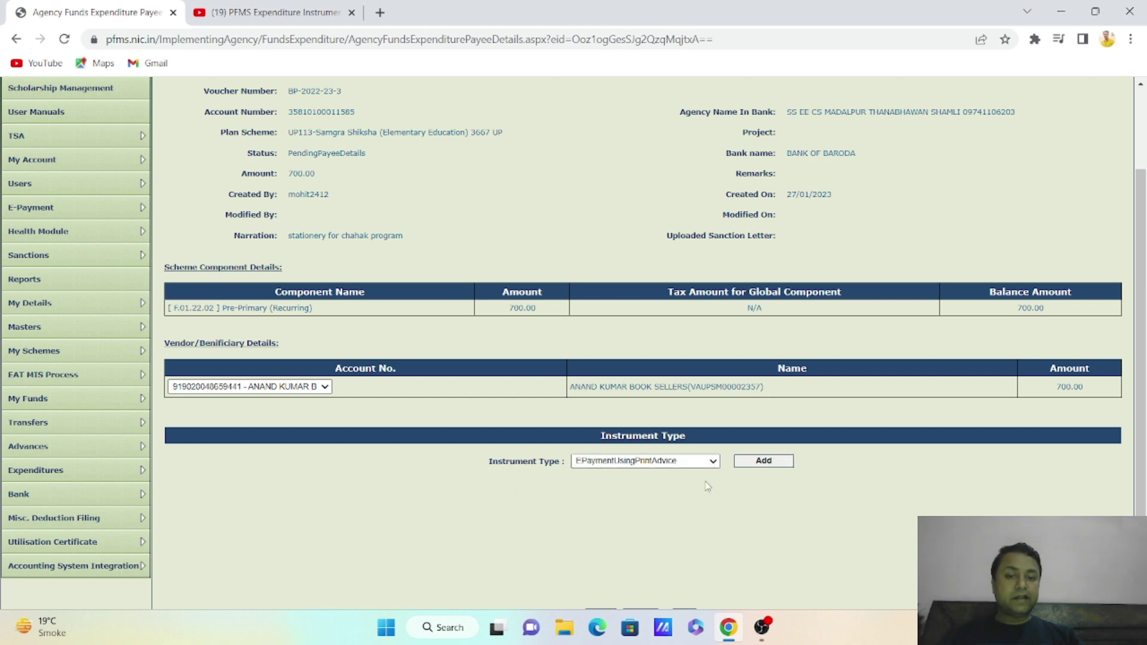
click(764, 461)
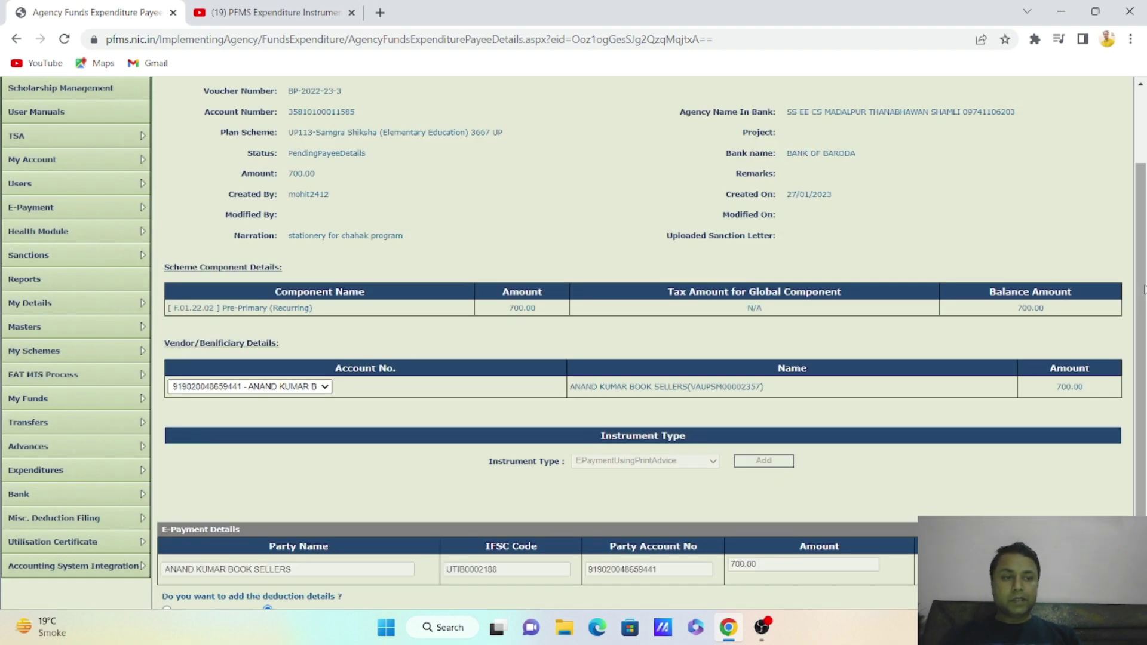
- Enter the passbook narration "stationery for chahak program" and confirm the payee details without deductions
scroll(1143, 289, down, 2)
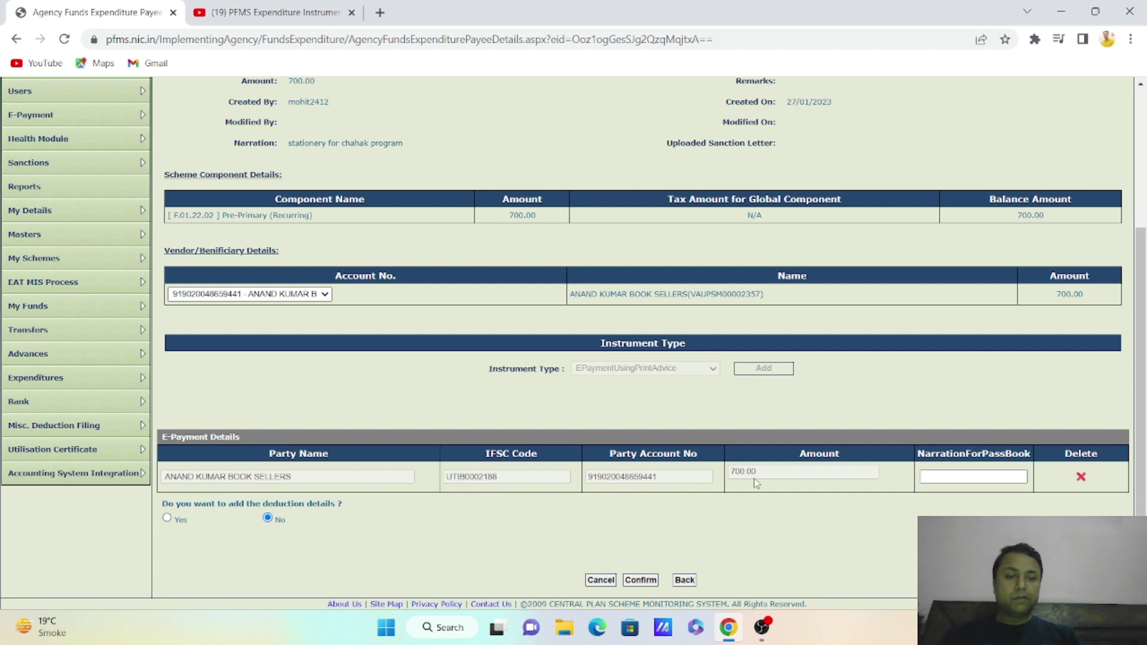
click(937, 476)
text(sta)
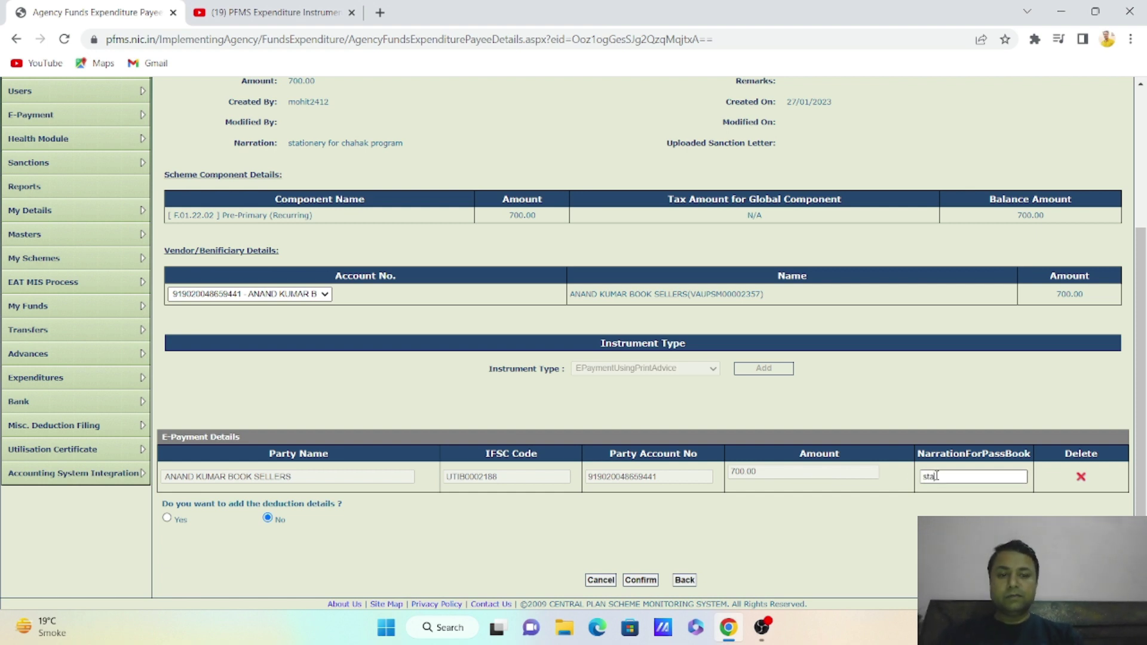
text(tionery )
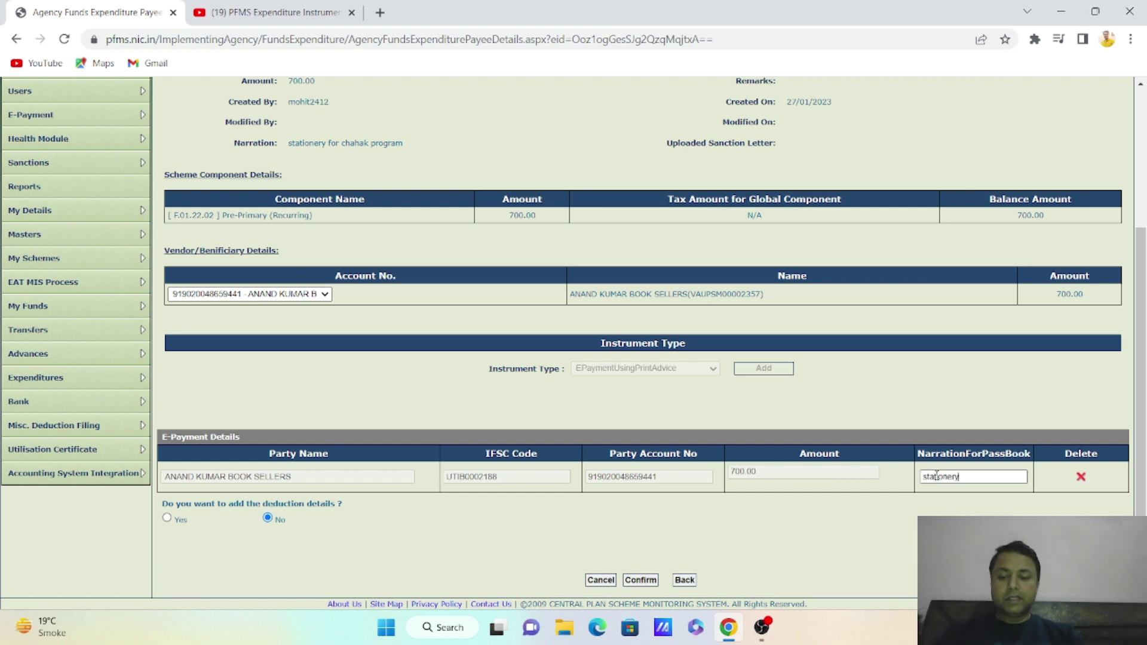
text(for ch)
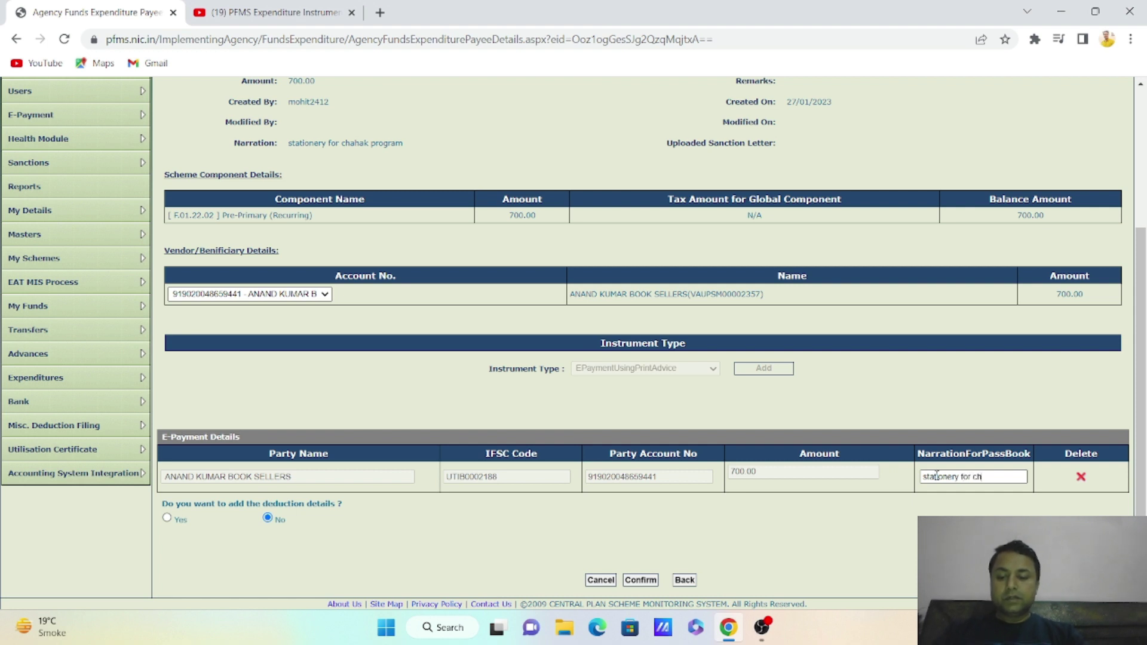
text(ahak )
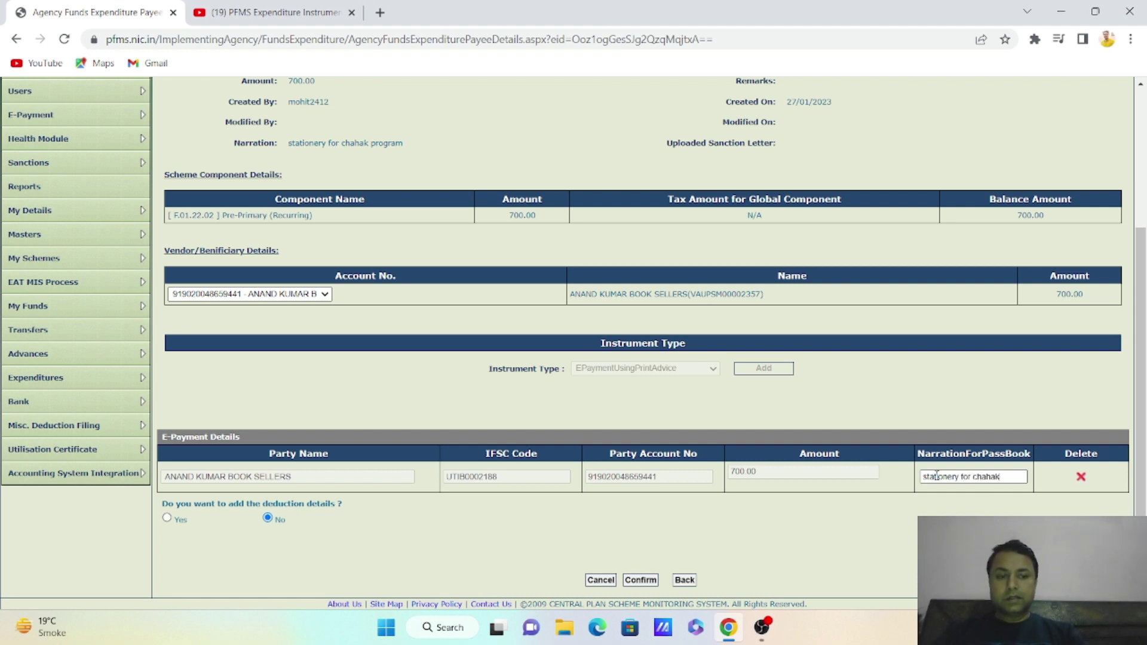
text(program)
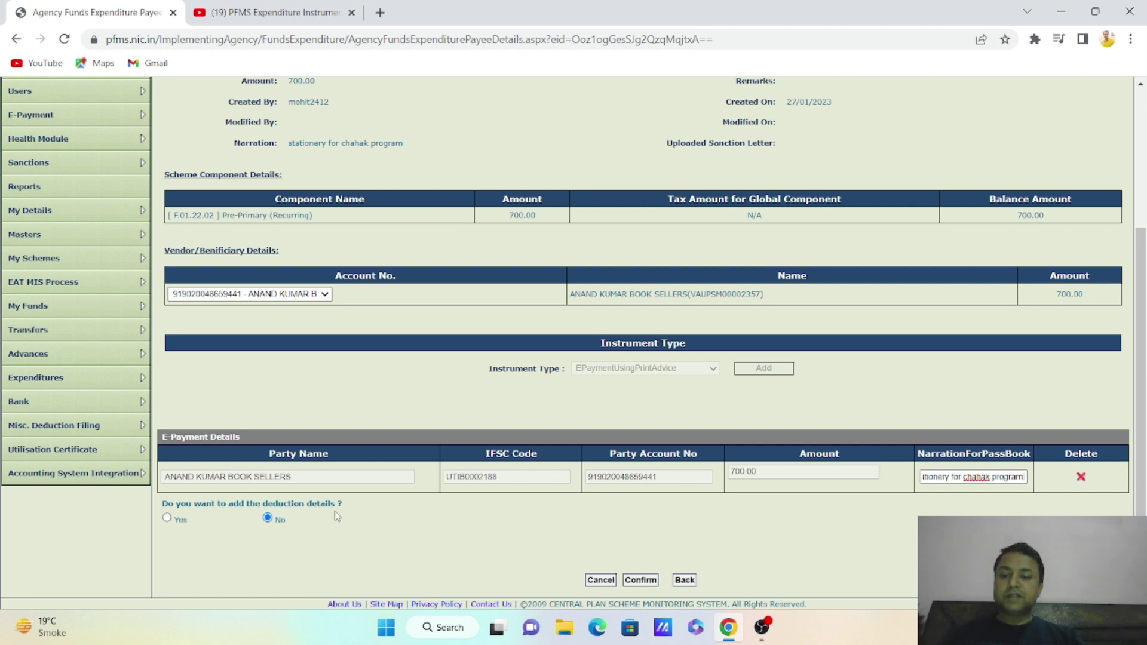
click(640, 581)
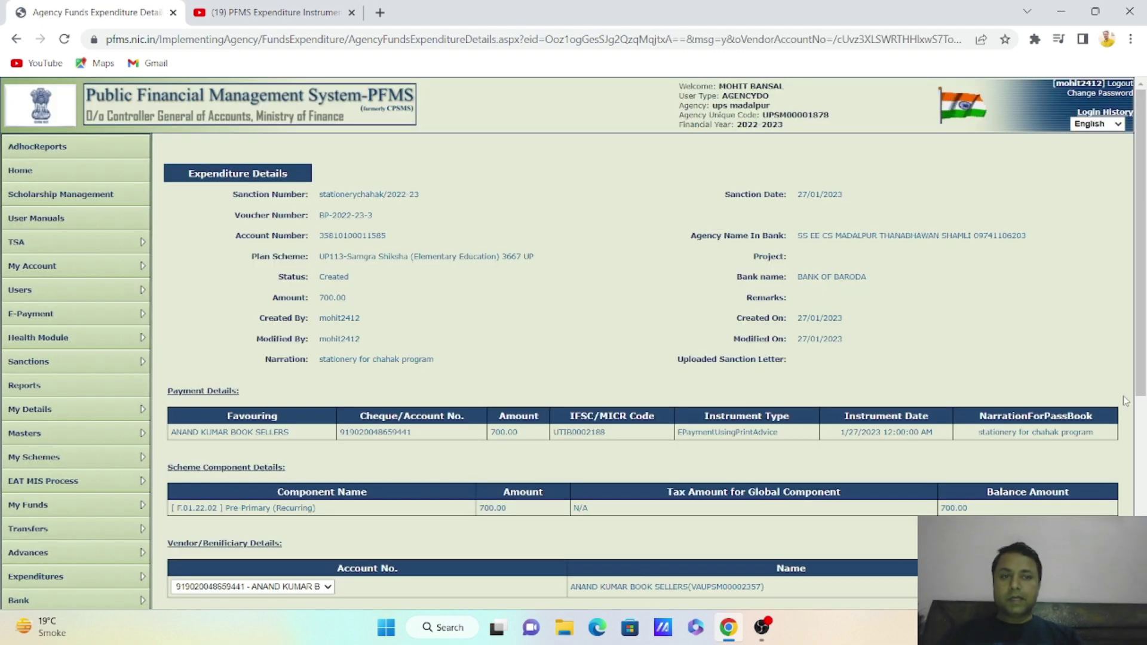
- Submit the stationery expenditure for approval
scroll(1138, 373, down, 5)
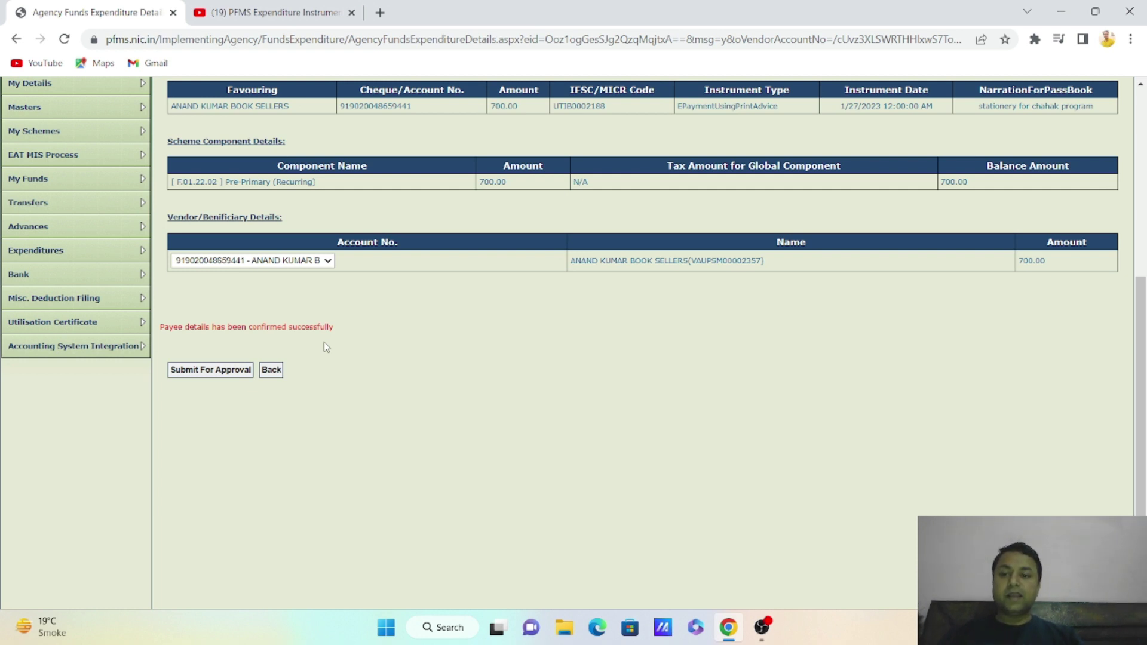
click(209, 370)
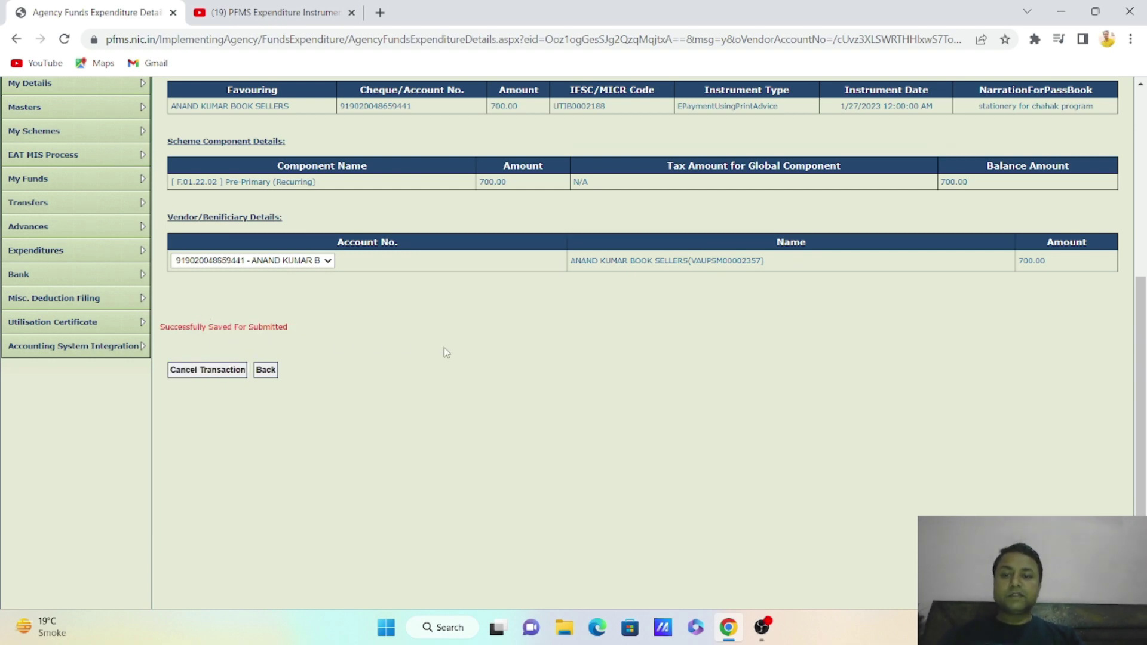
scroll(1121, 446, up, 4)
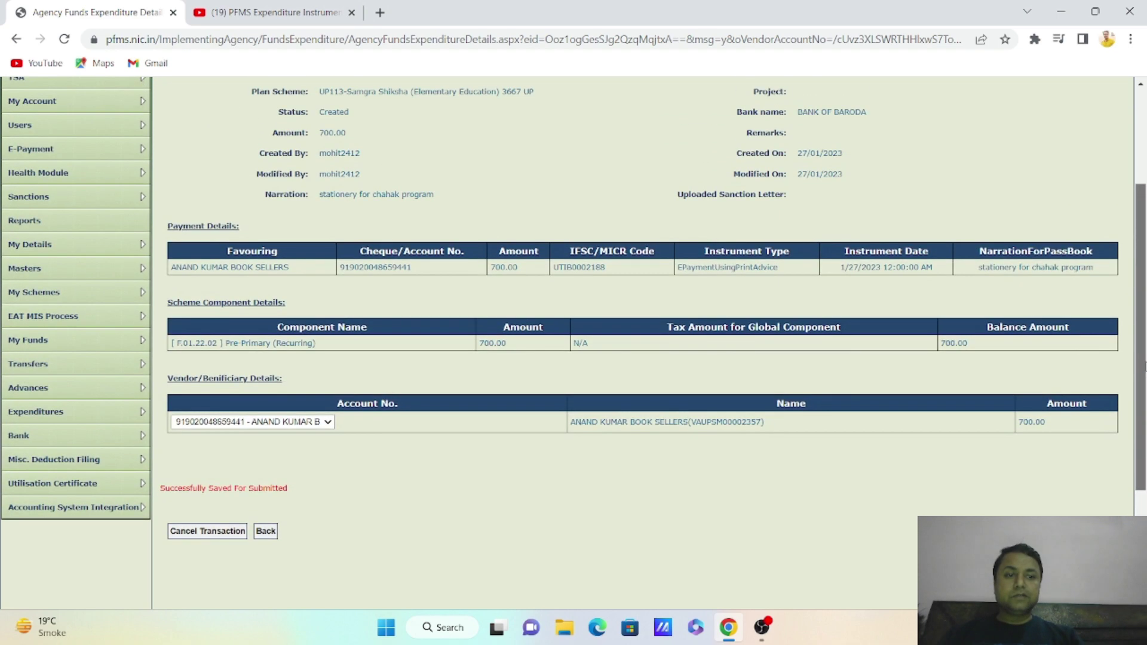
scroll(573, 340, up, 2)
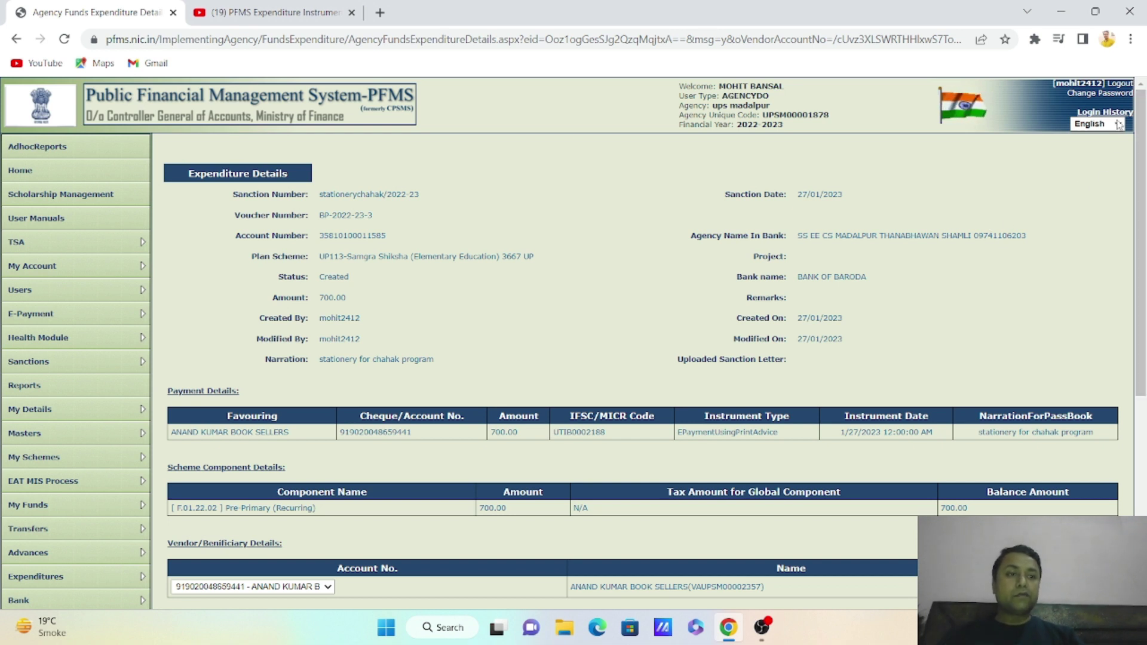
- Log out of the data operator account and sign in with the approver's username and password
click(1119, 85)
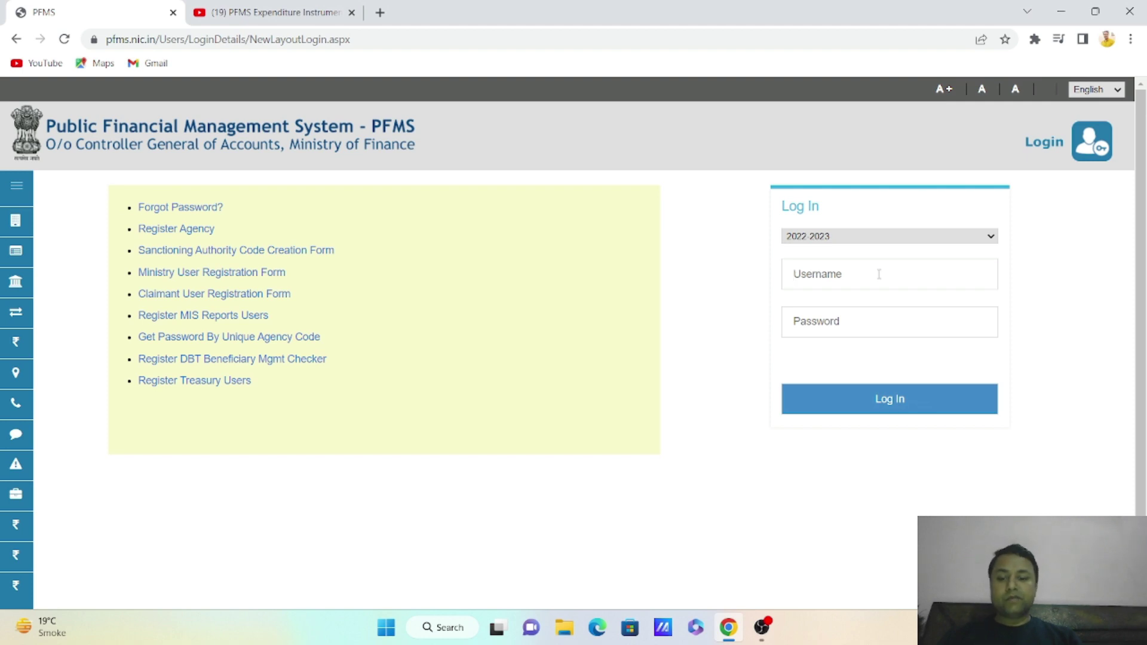
text(v)
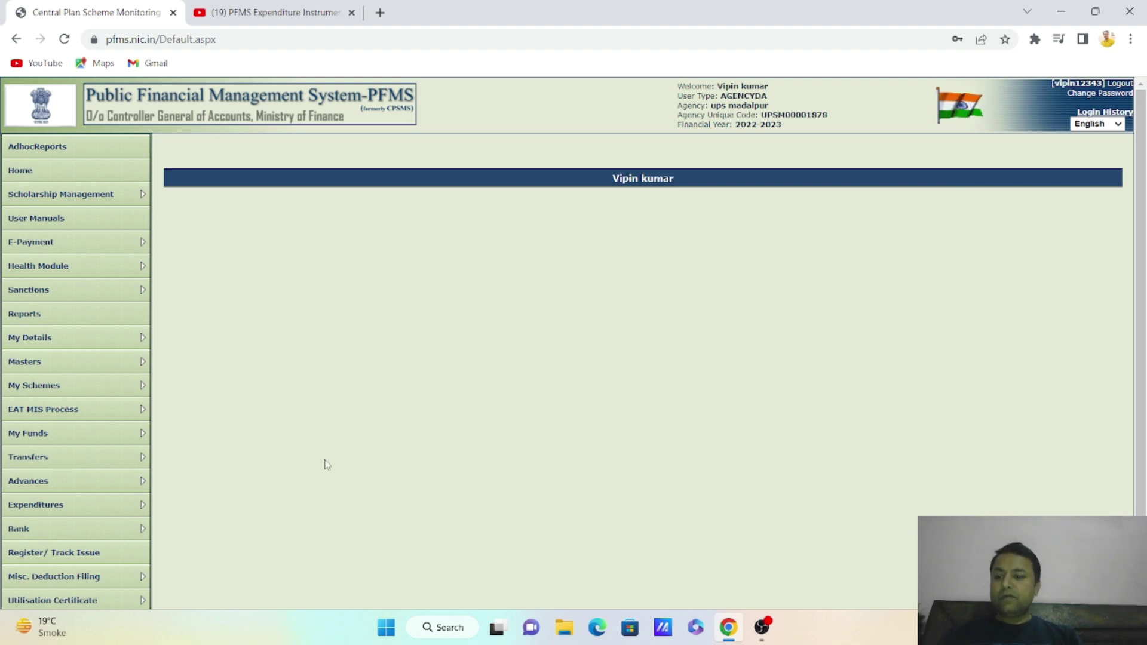
- Search the expenditures awaiting approval for submitted entries under scheme UP113 - Samgra Shiksha (Elementary Education)
mouse_move(129, 507)
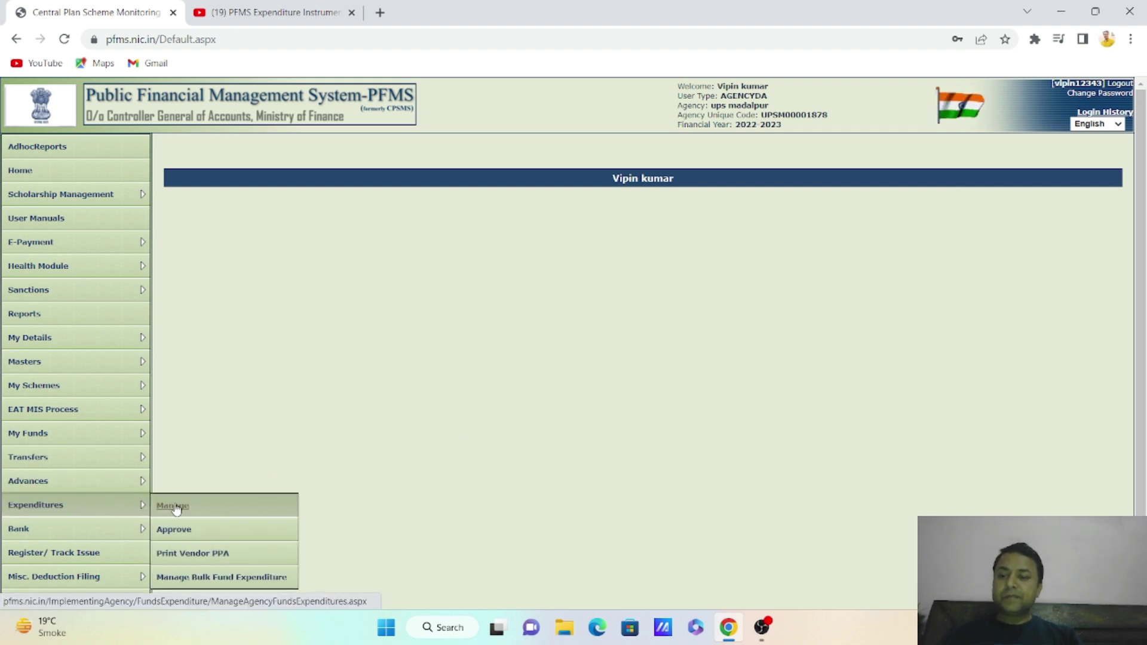
click(182, 537)
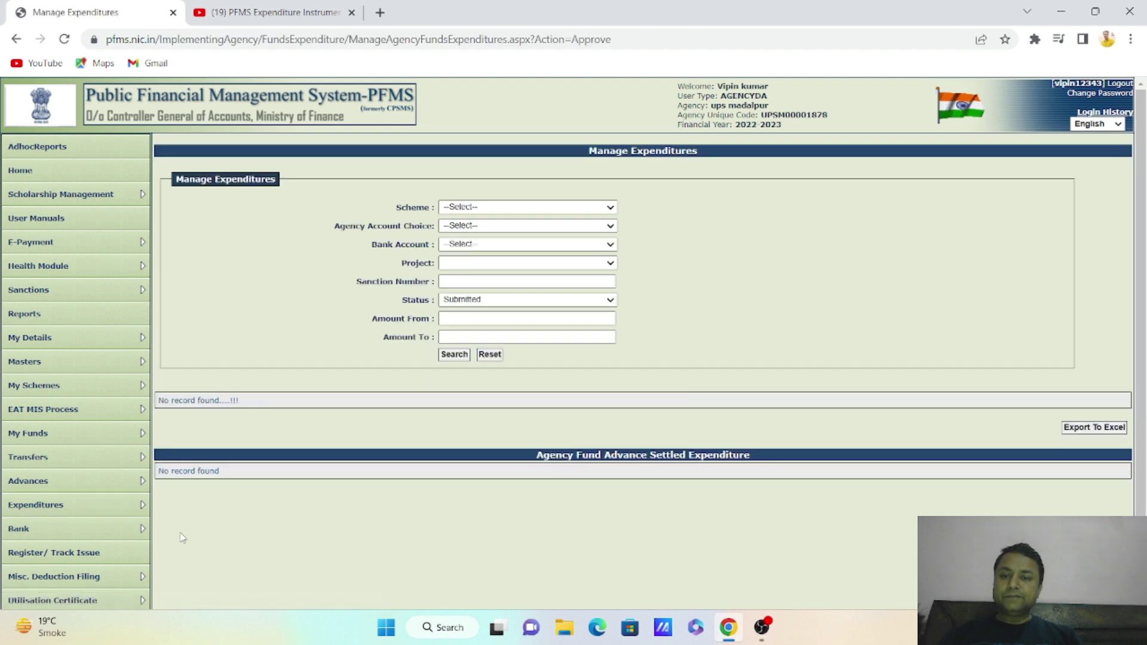
click(504, 208)
click(505, 242)
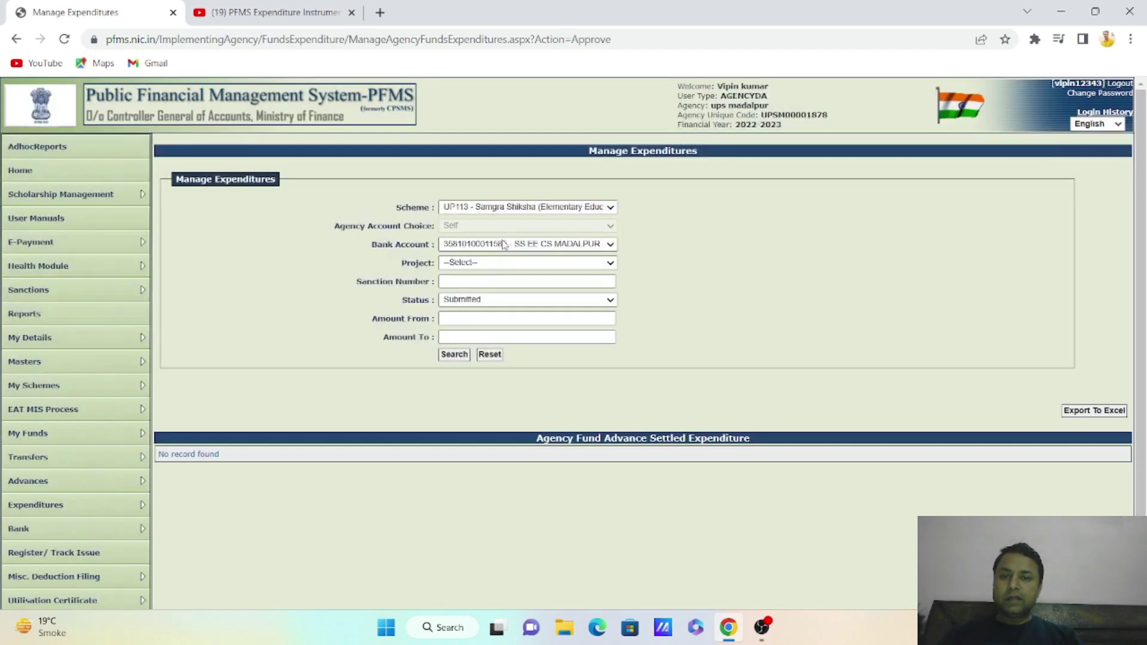
click(454, 355)
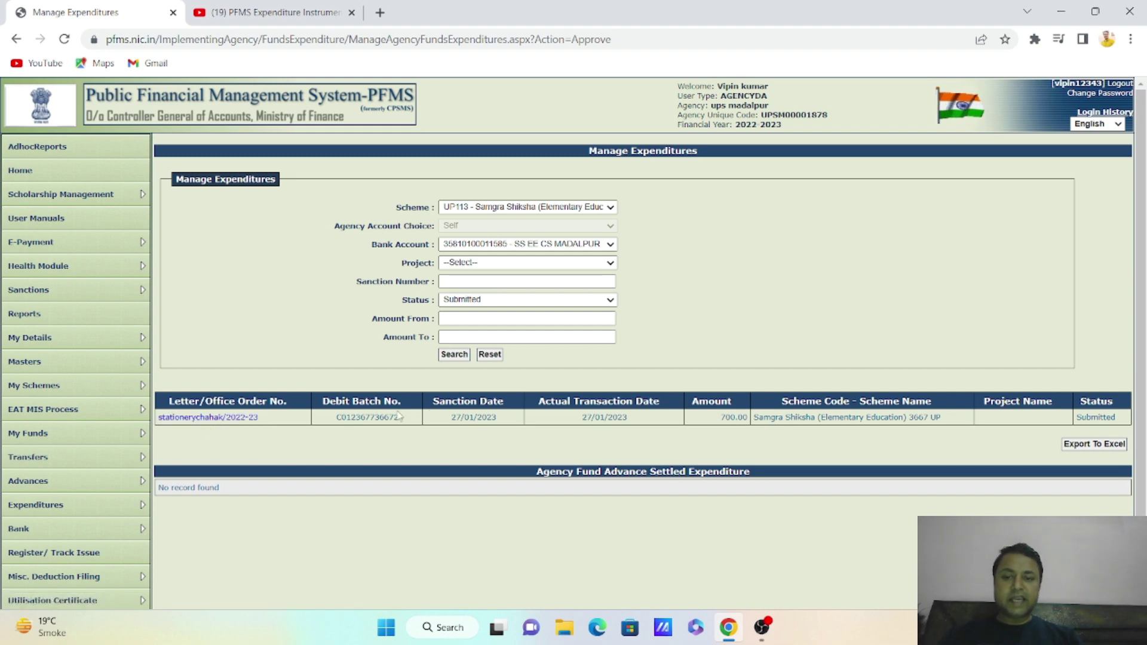
- Open the stationerychahak/2022-23 expenditure and review its payment, scheme component and vendor details
click(242, 418)
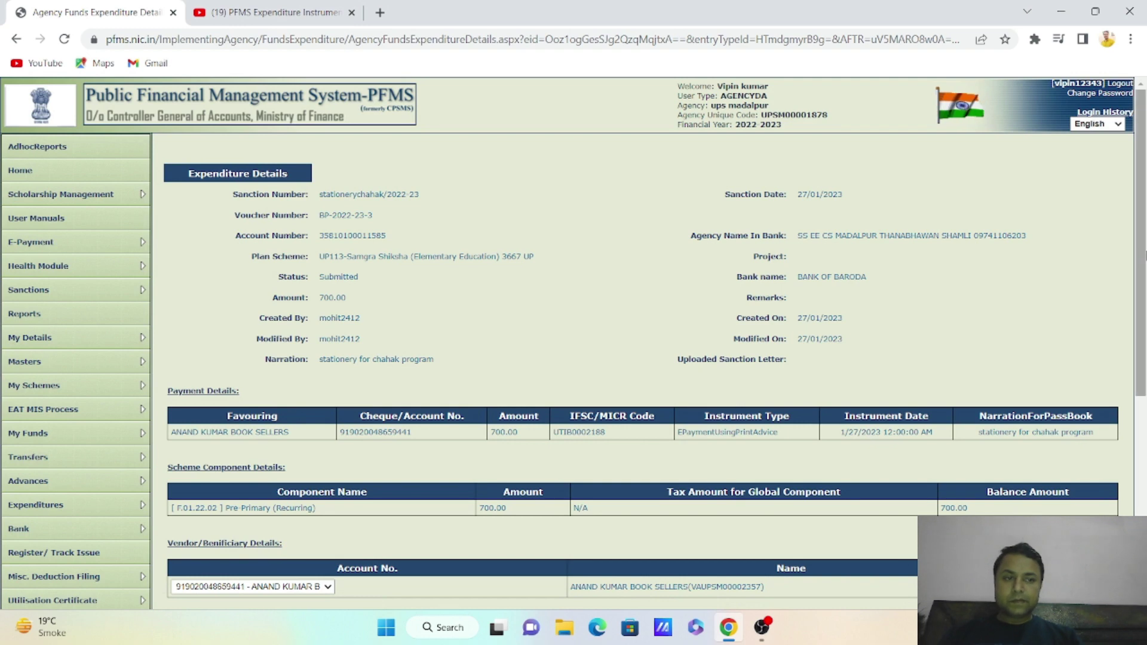
scroll(242, 420, down, 5)
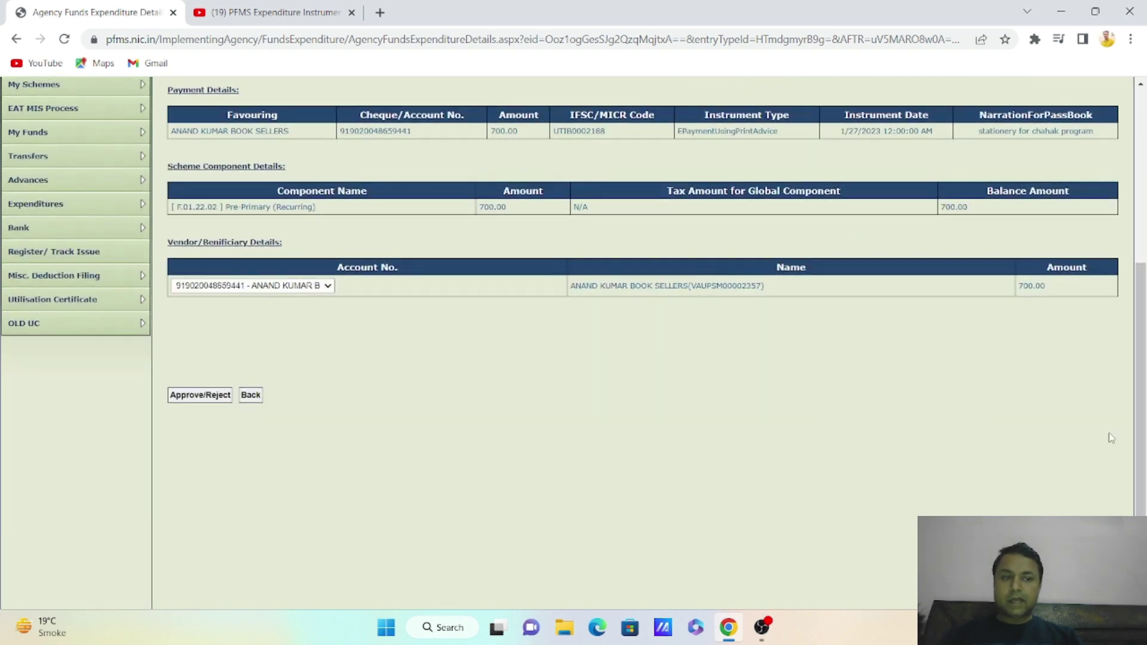
scroll(819, 404, up, 5)
scroll(650, 338, down, 4)
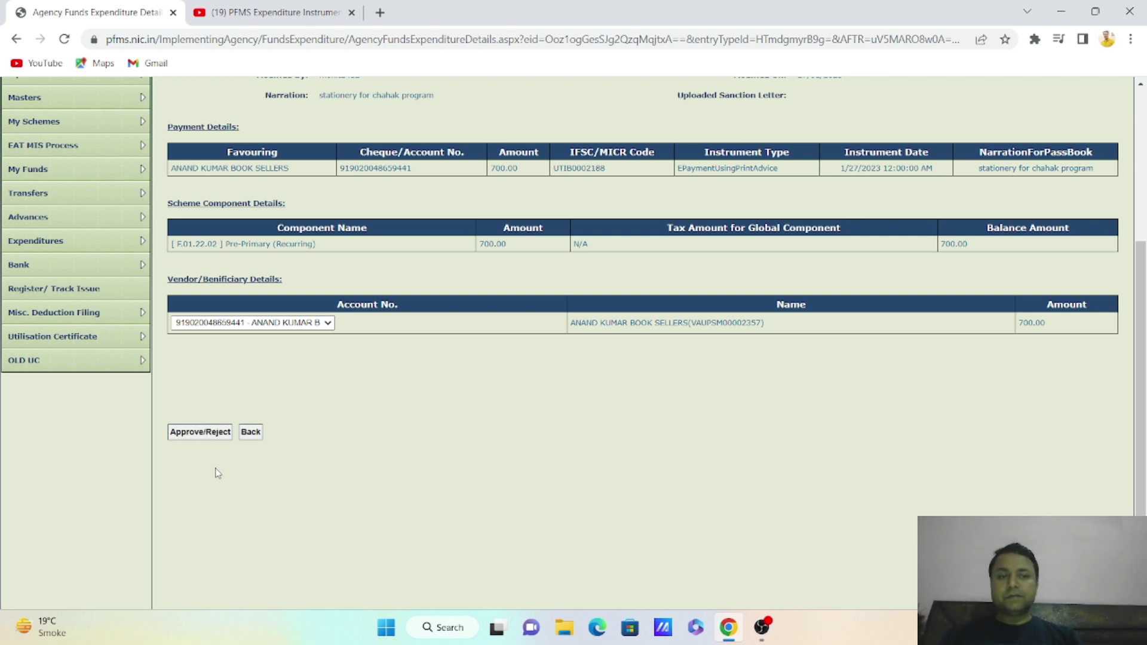
- Approve the expenditure with the remark "approved for chahak program stationery" and accept the PPA processing notice
click(211, 430)
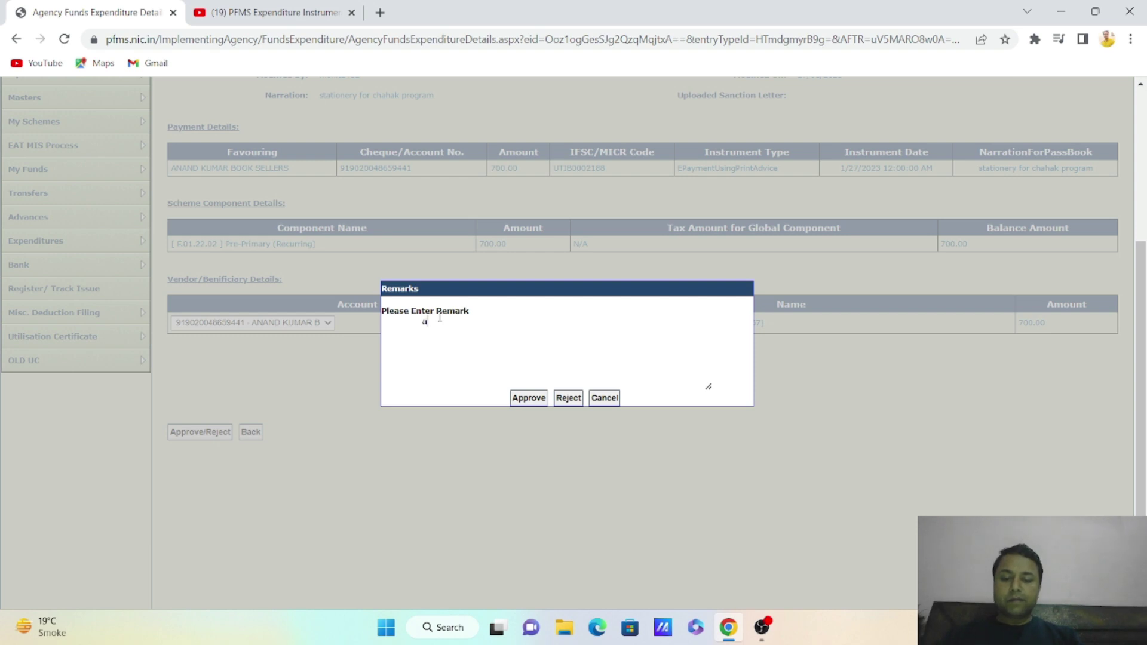
text(approved )
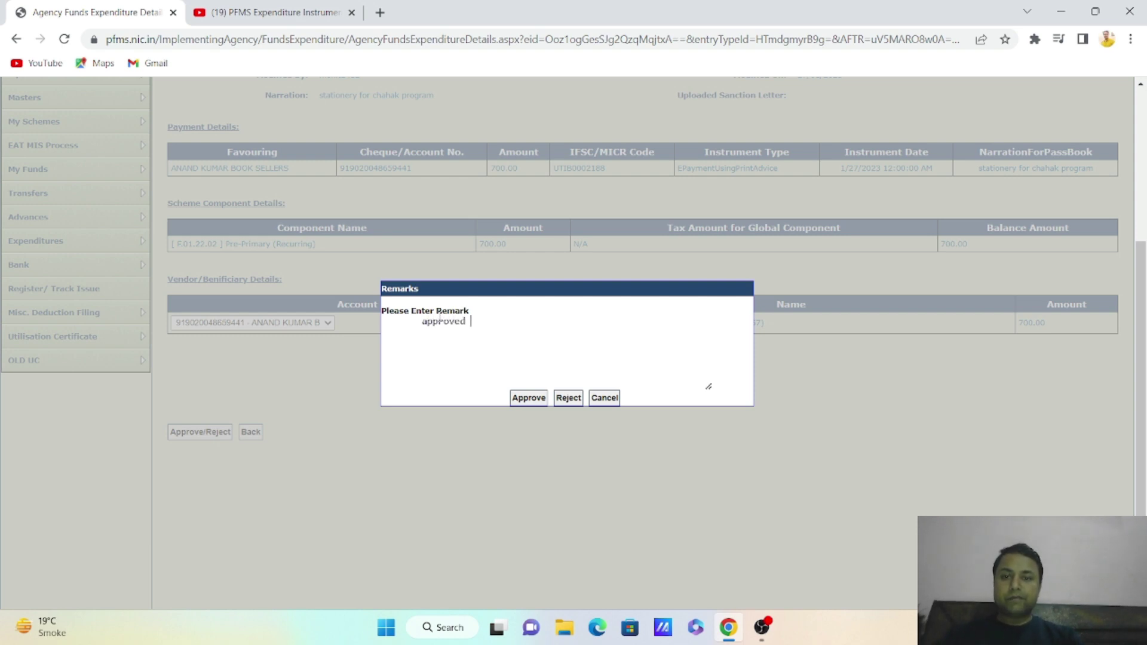
text(from)
key(BackSpace)
key(BackSpace)
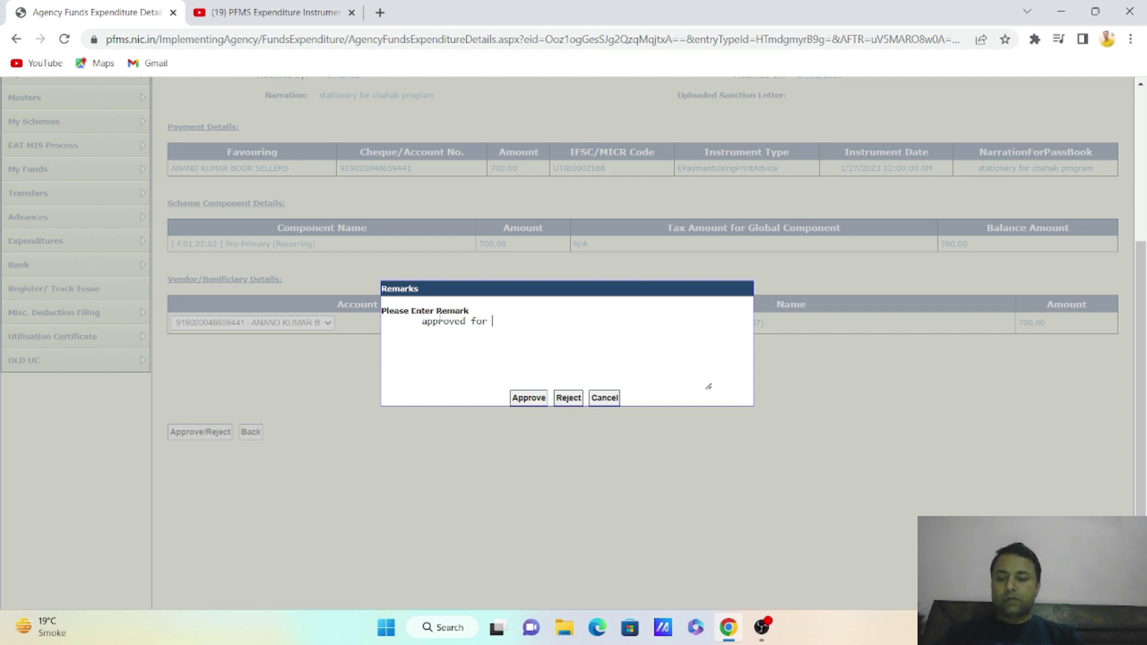
text(cha)
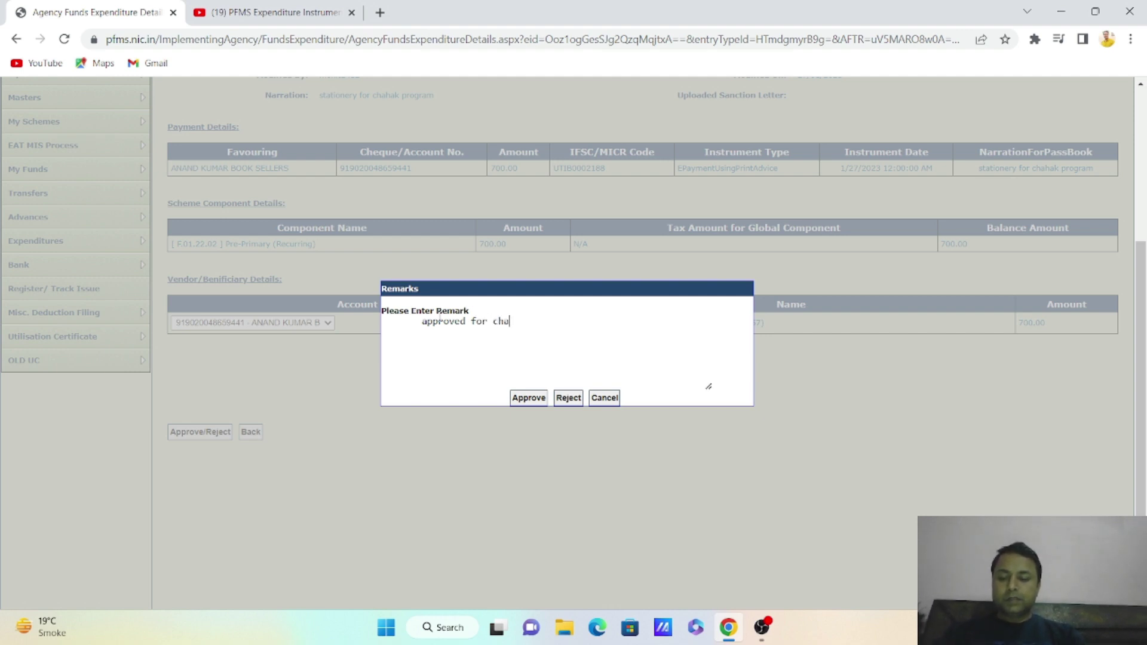
text(hak pro)
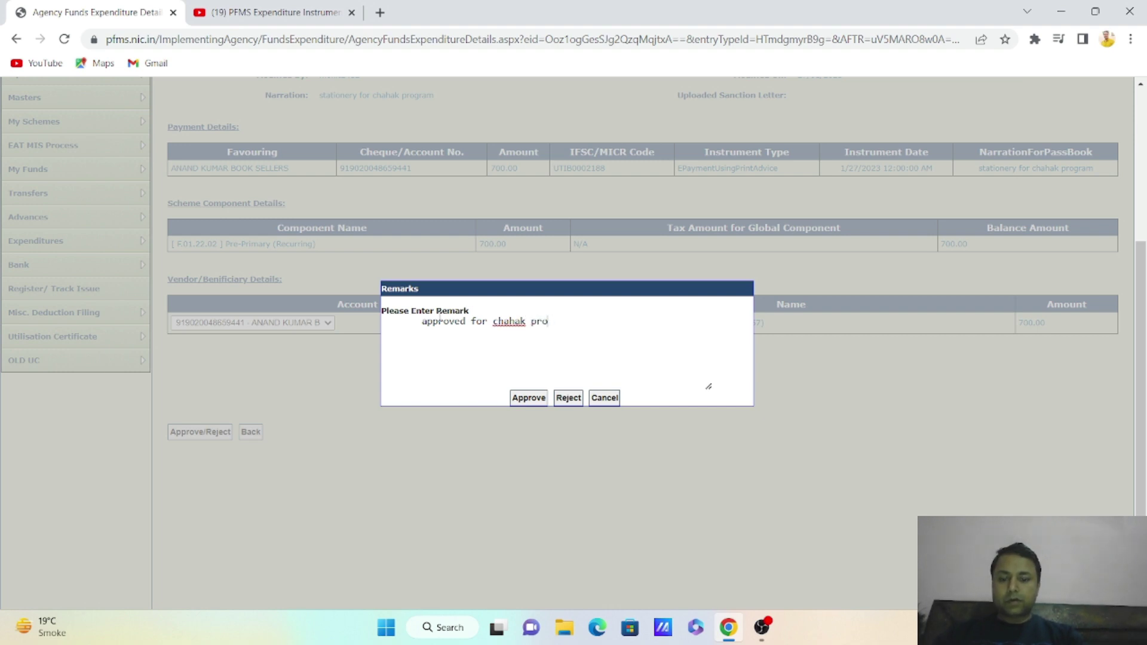
text(gram sta)
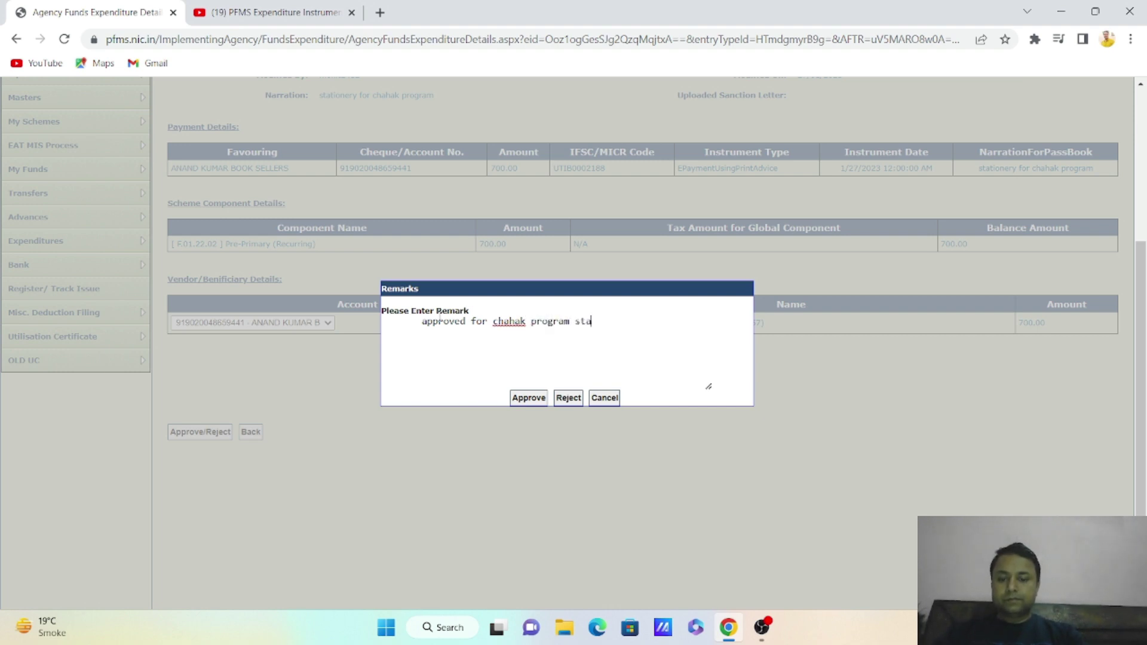
text(tionery)
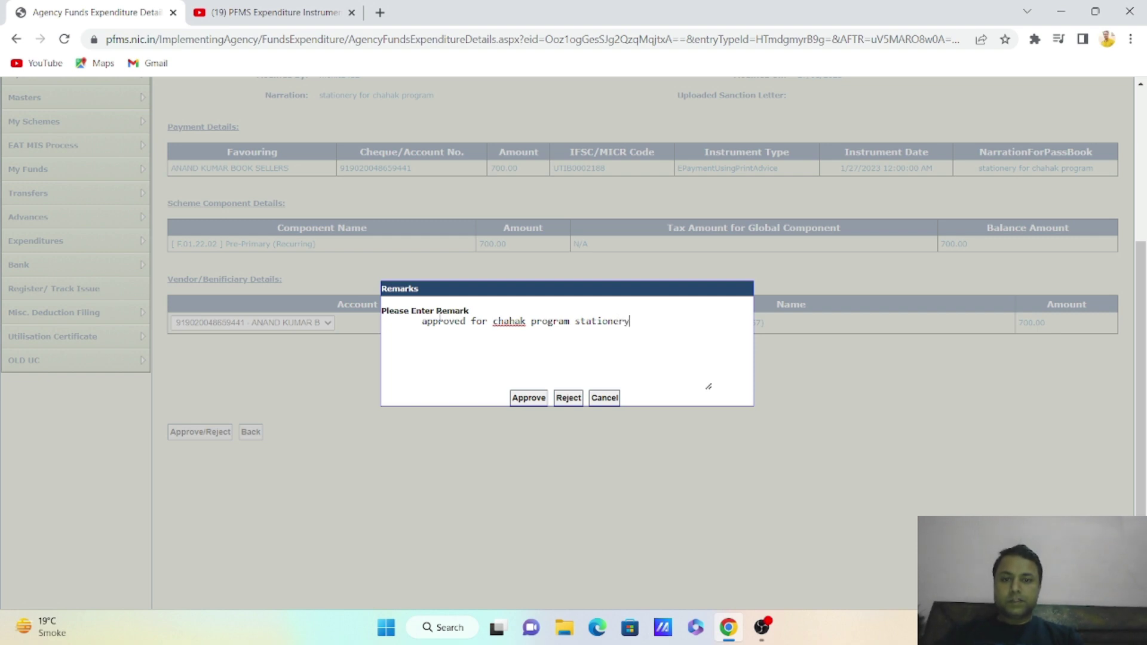
click(529, 400)
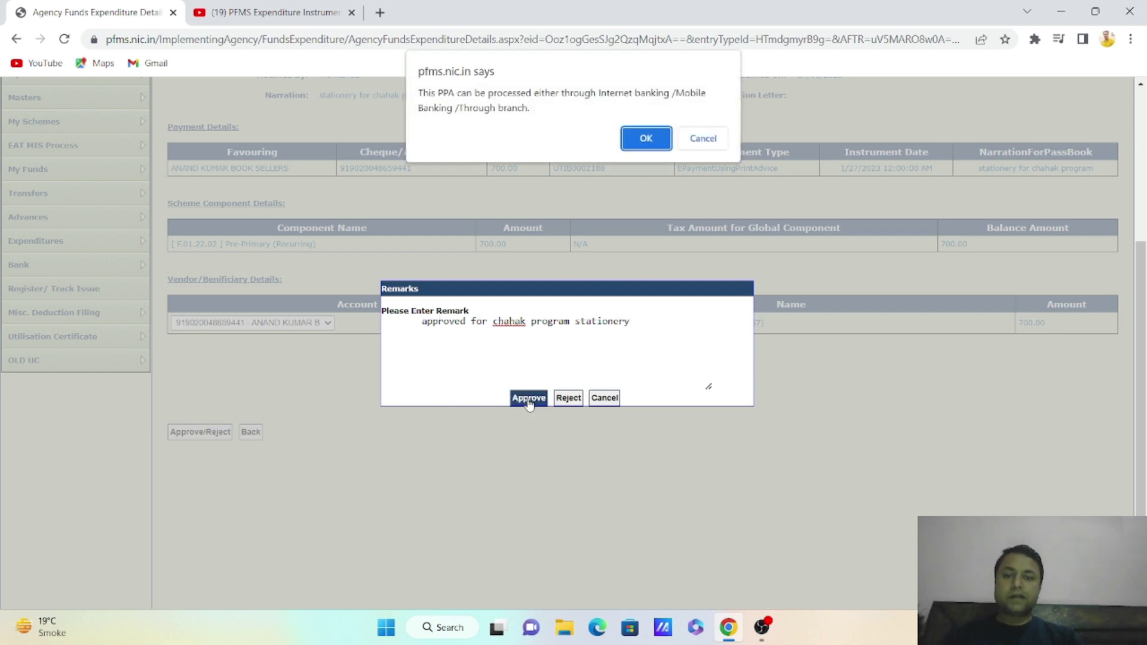
click(642, 140)
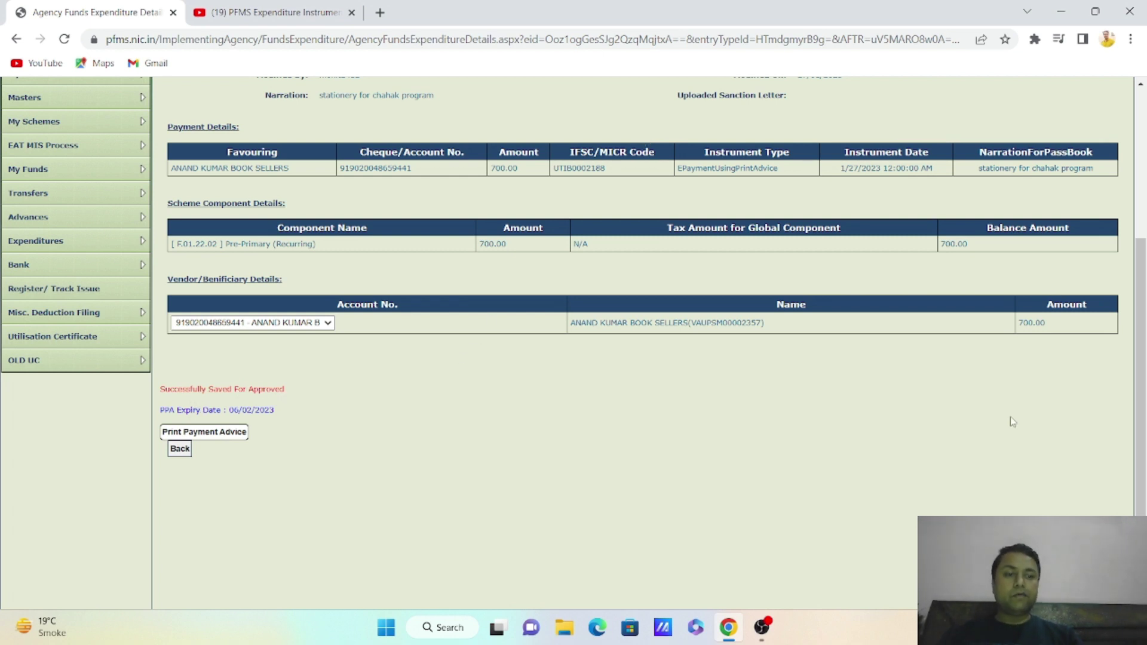
- Log out of the approver account and open the expenditure E-Payment Print Advice page from the data operator account
drag(1145, 414, 1145, 209)
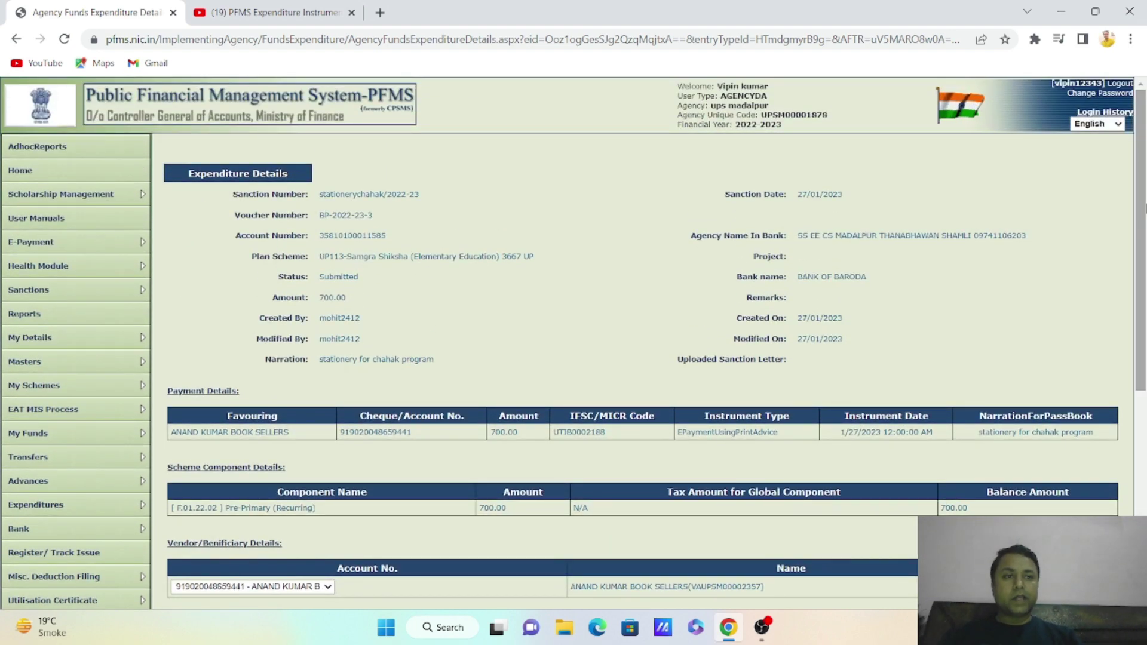
click(1122, 85)
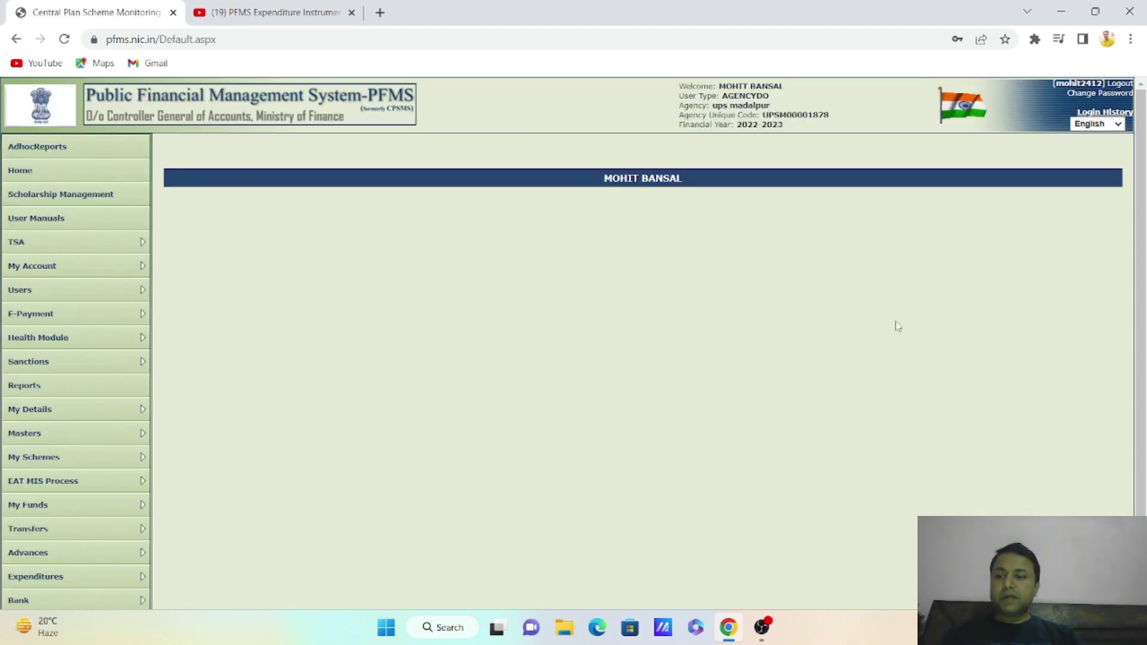
scroll(1143, 367, down, 2)
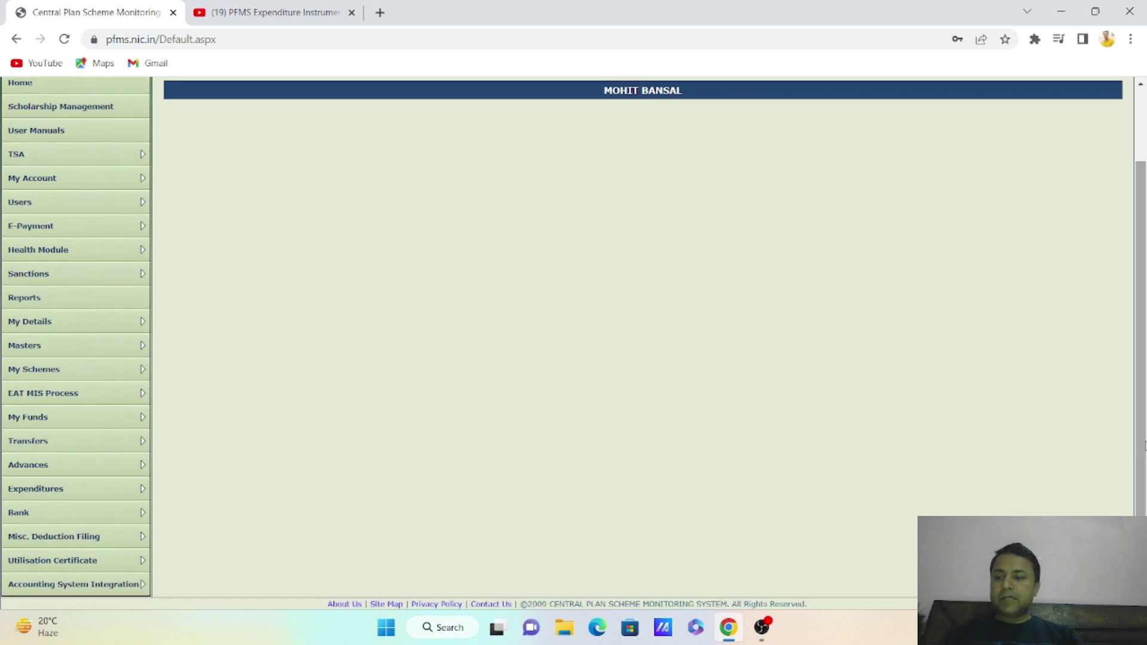
mouse_move(135, 489)
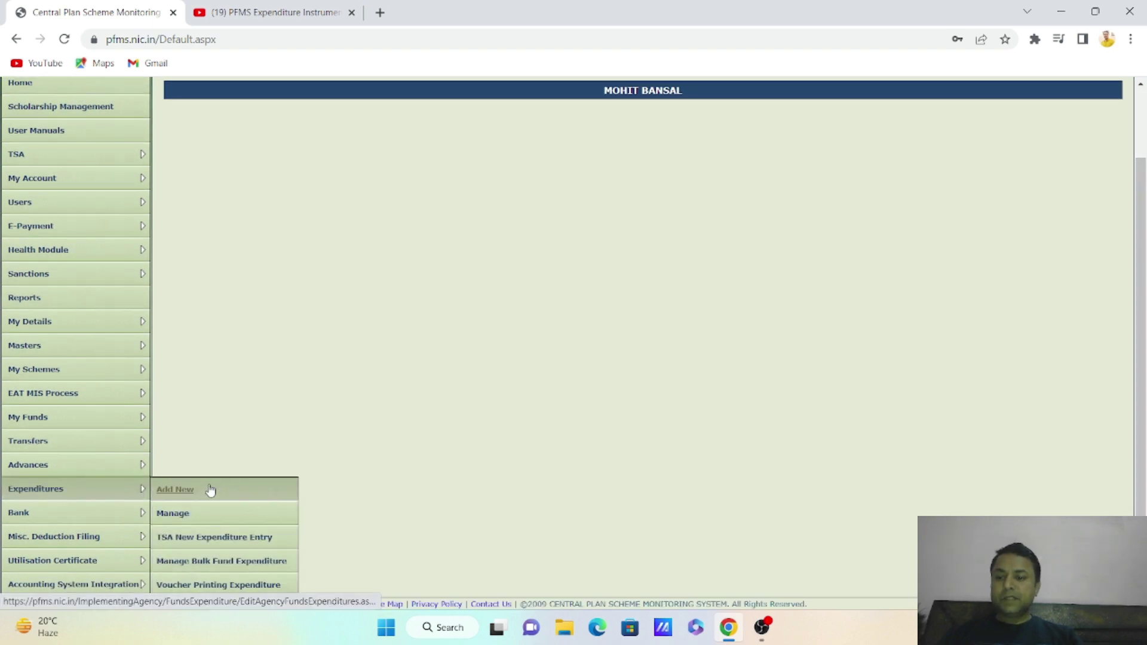
scroll(210, 489, down, 1)
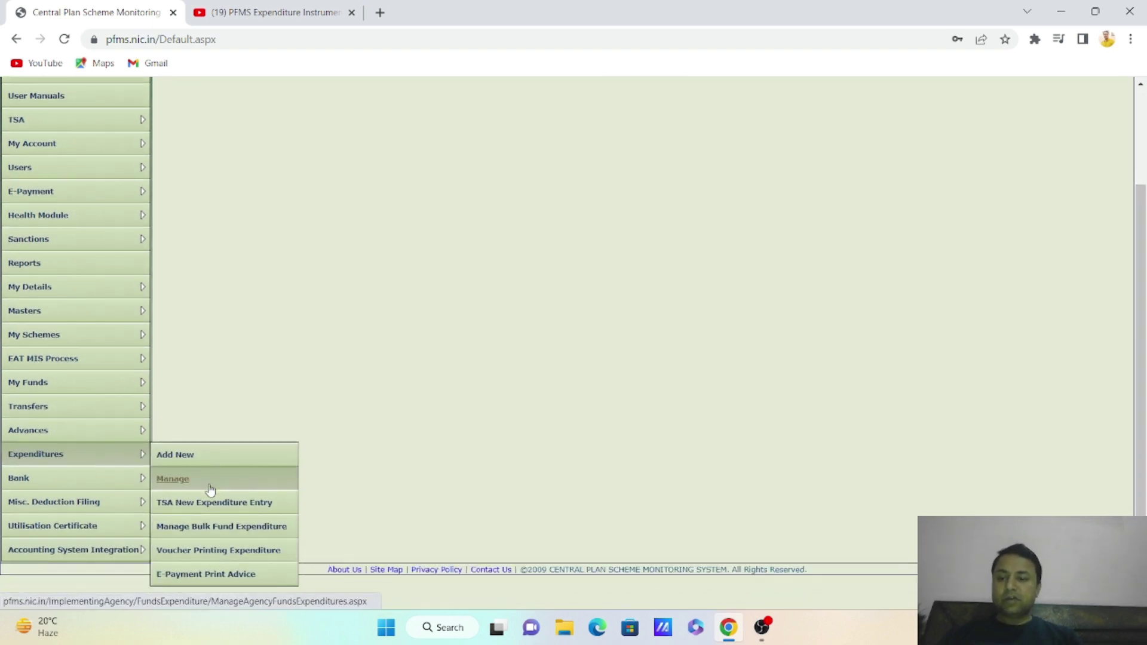
click(209, 575)
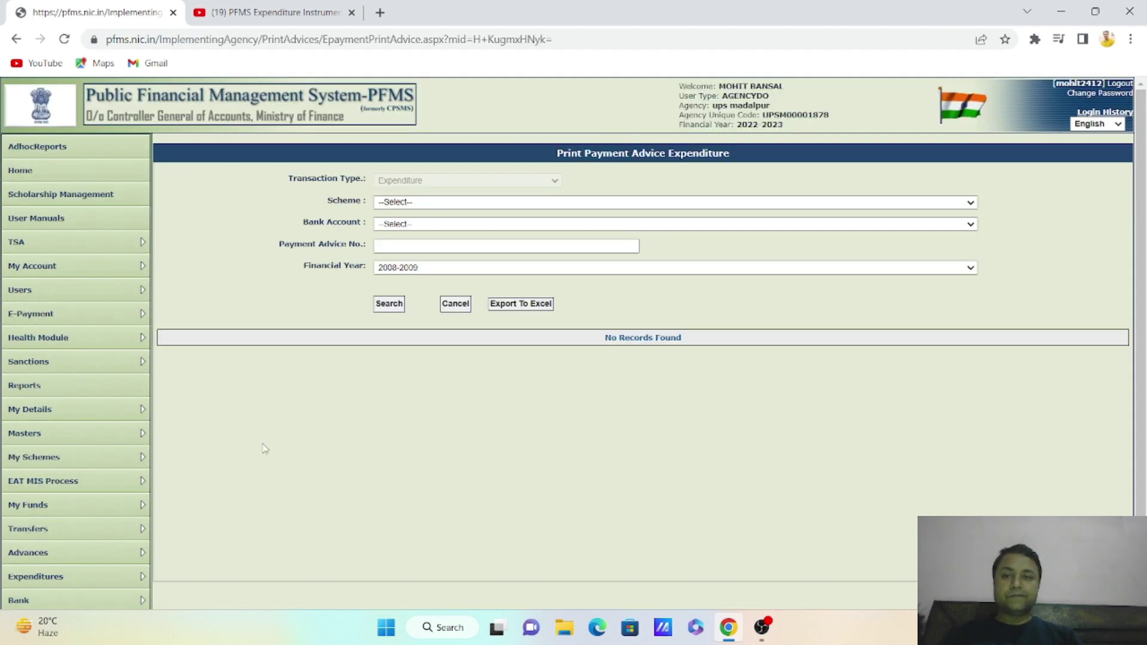
- Search the payment advices for scheme UP113 - Samgra Shiksha (Elementary Education) and financial year 2022-2023
click(439, 206)
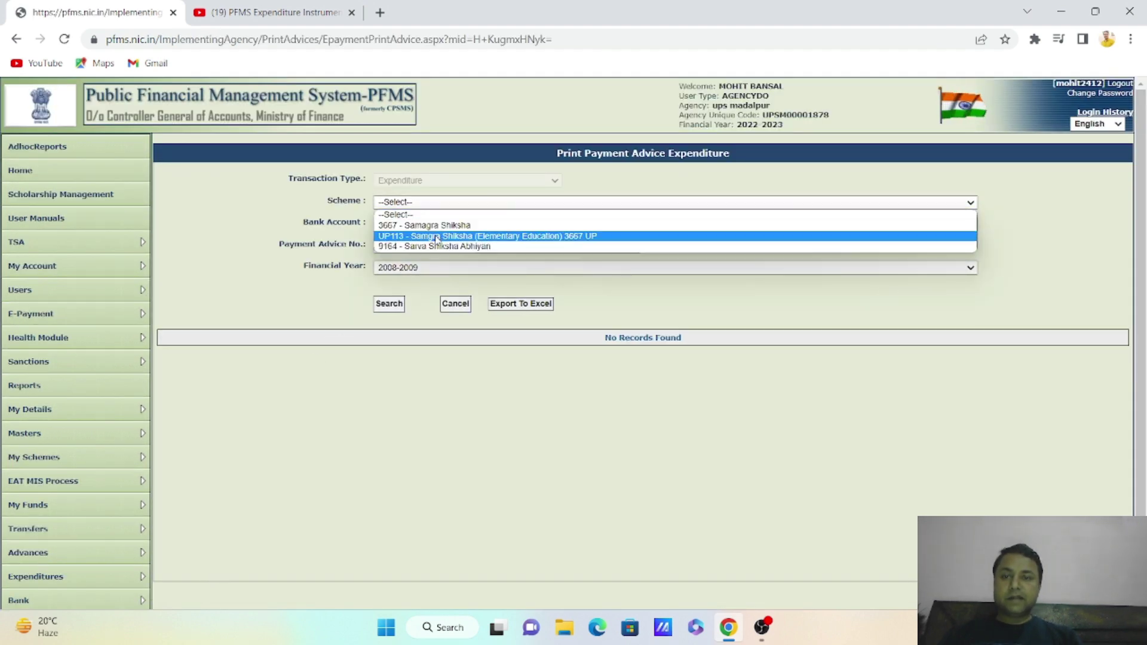
click(436, 237)
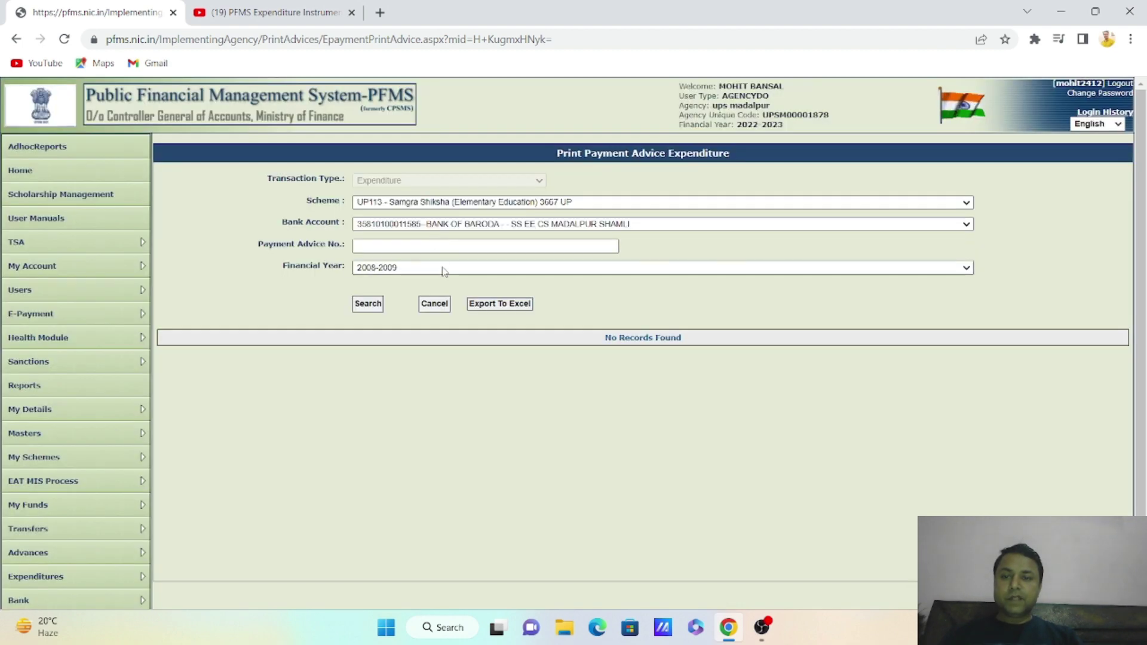
click(445, 269)
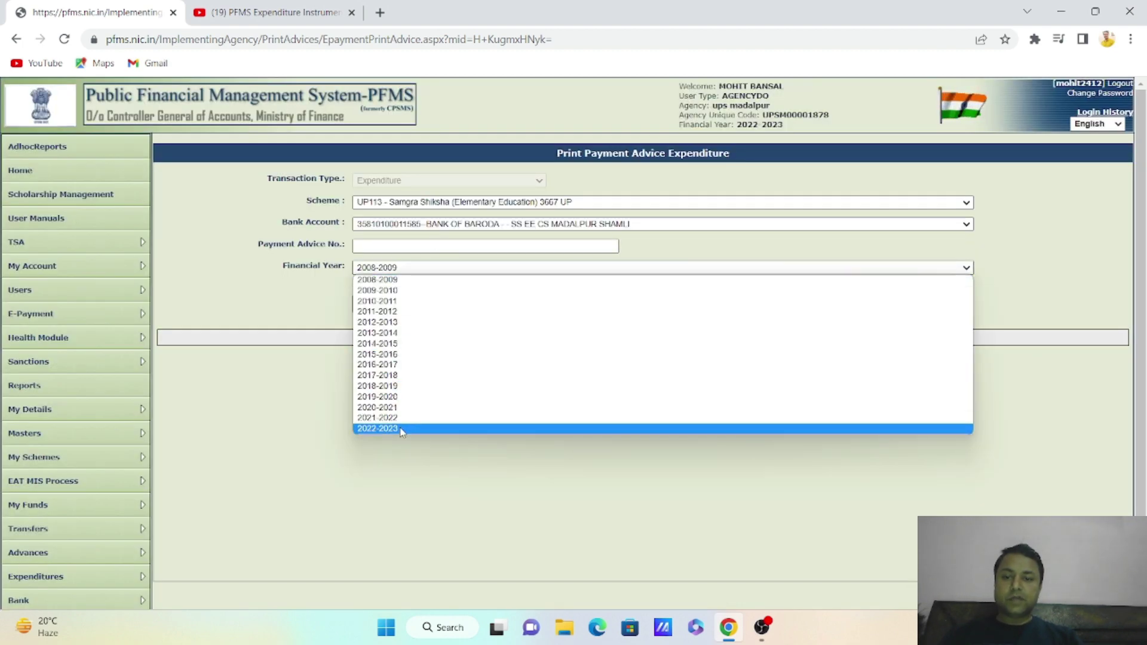
click(402, 430)
click(365, 306)
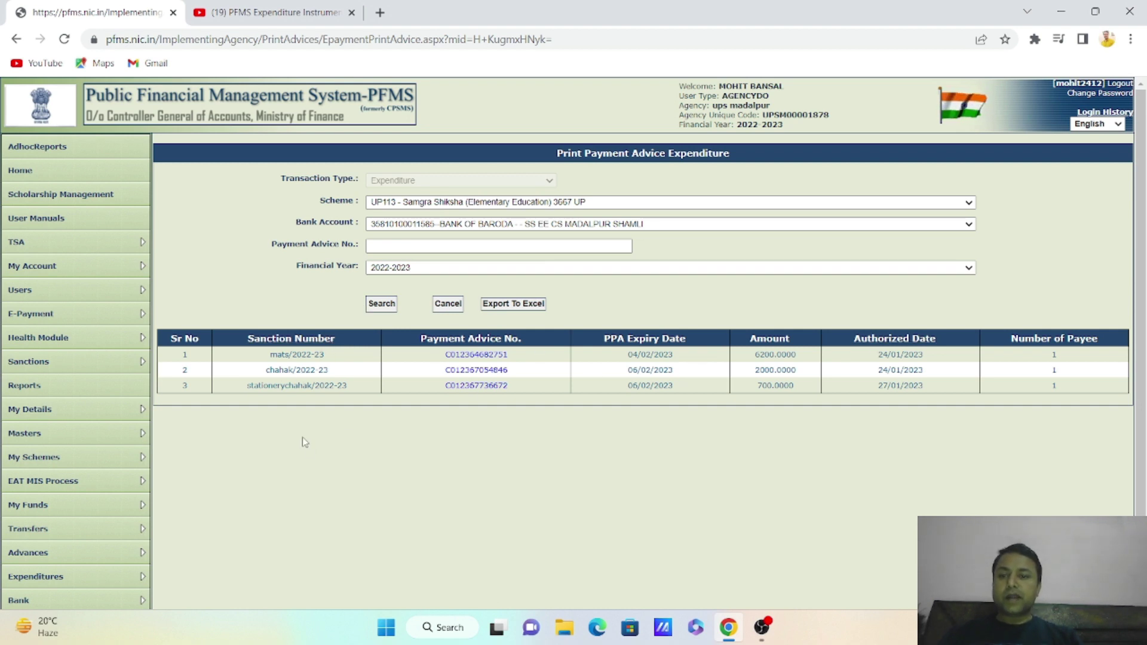
- Print the payment advice of sanction stationerychahak/2022-23 to a PDF named stationerychahak in the Downloads folder
click(476, 386)
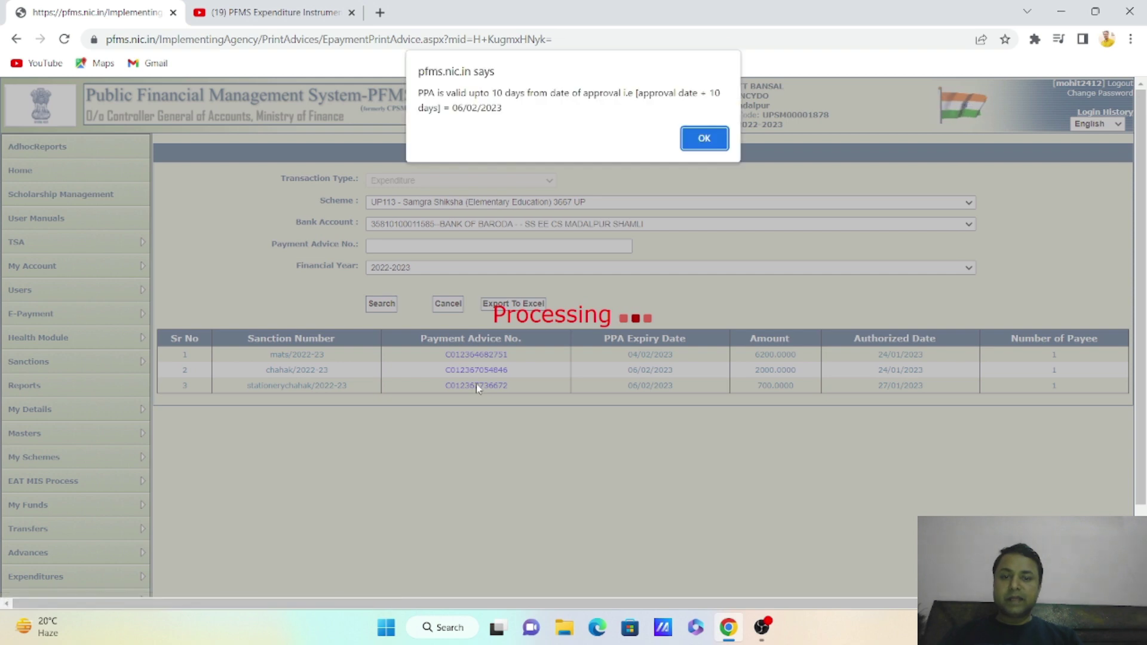
click(705, 139)
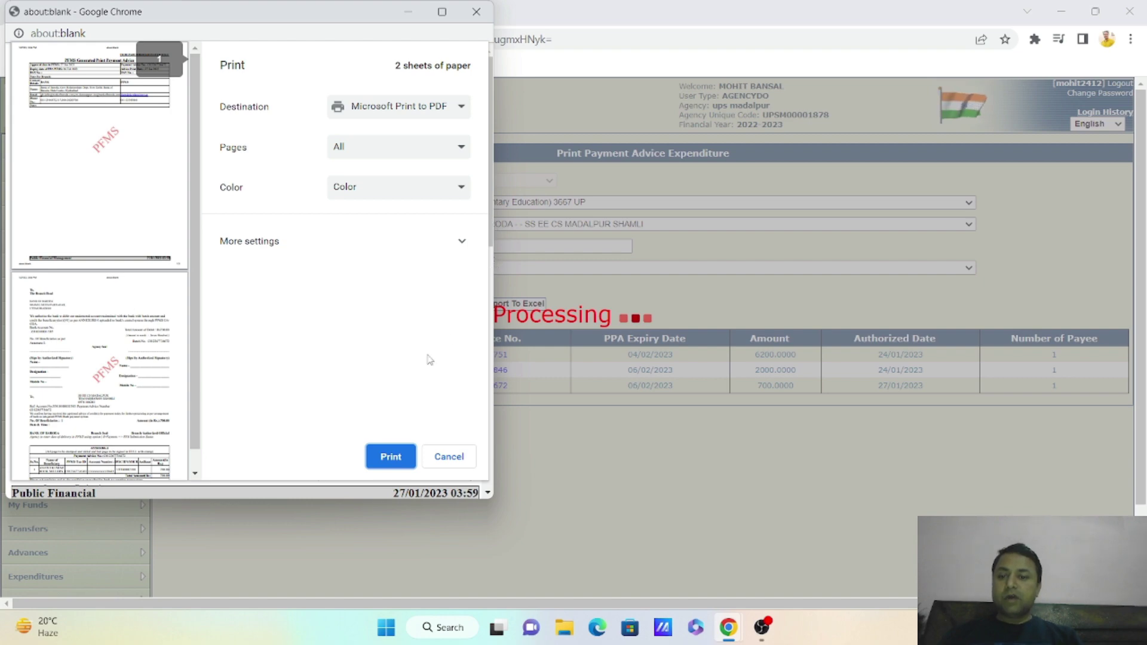
click(389, 457)
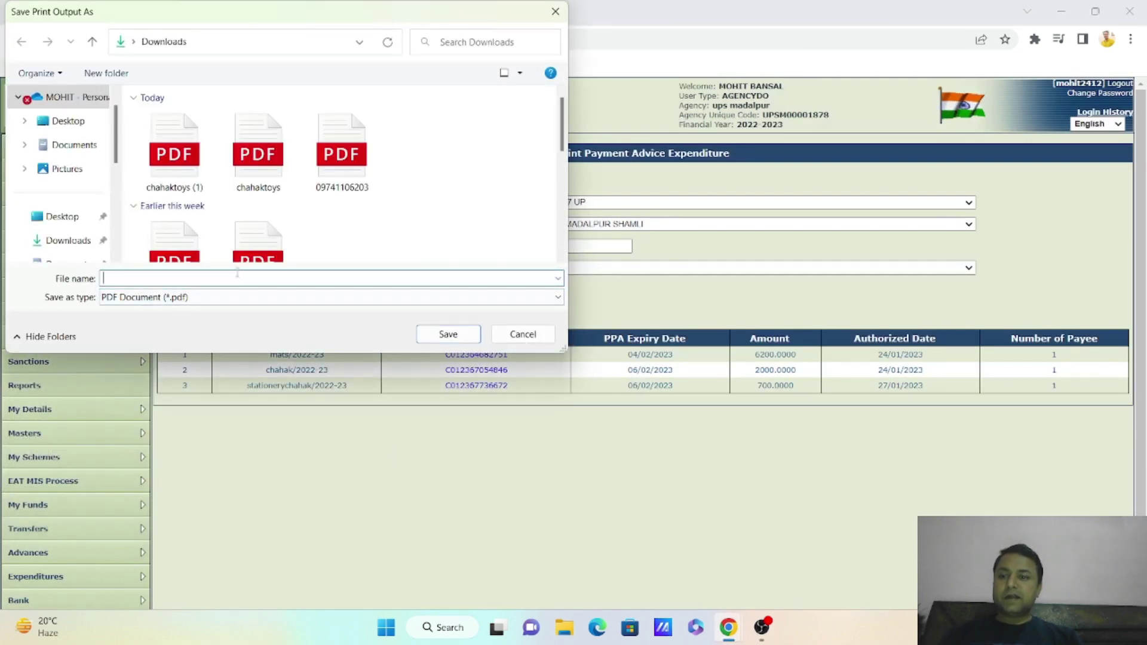
text(station)
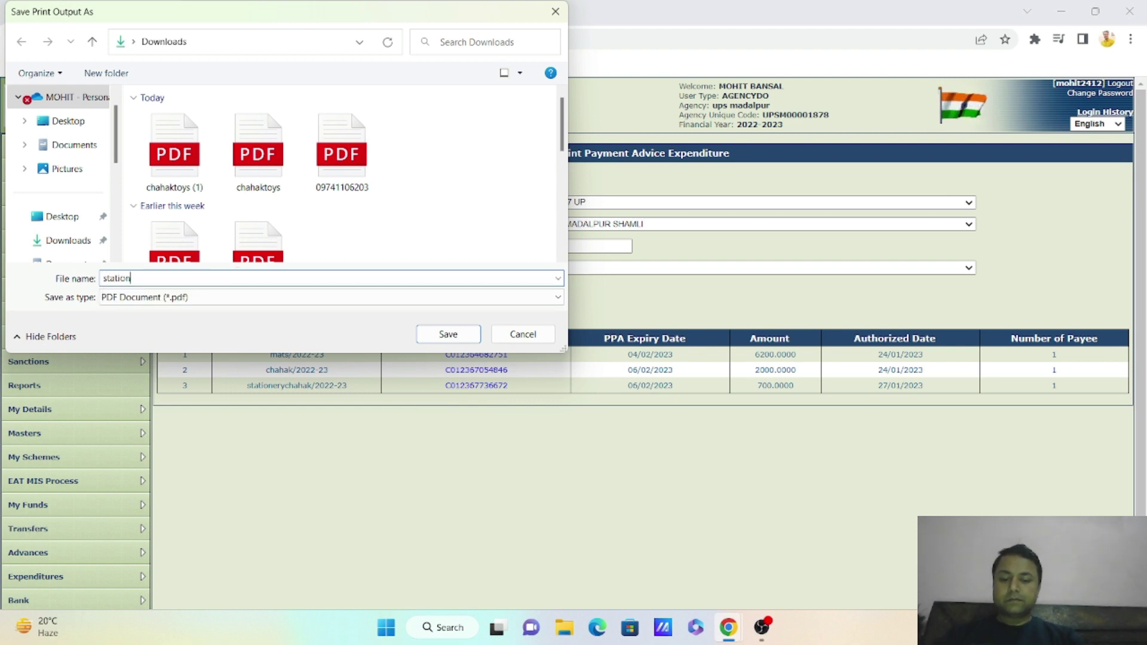
text(erychahak)
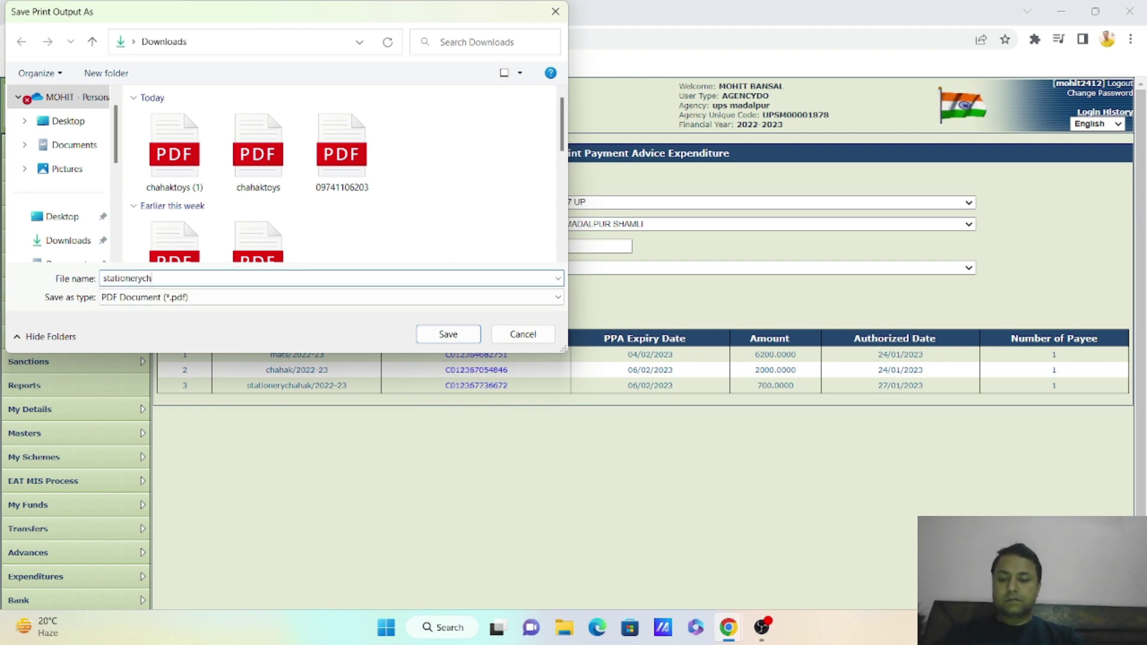
click(434, 337)
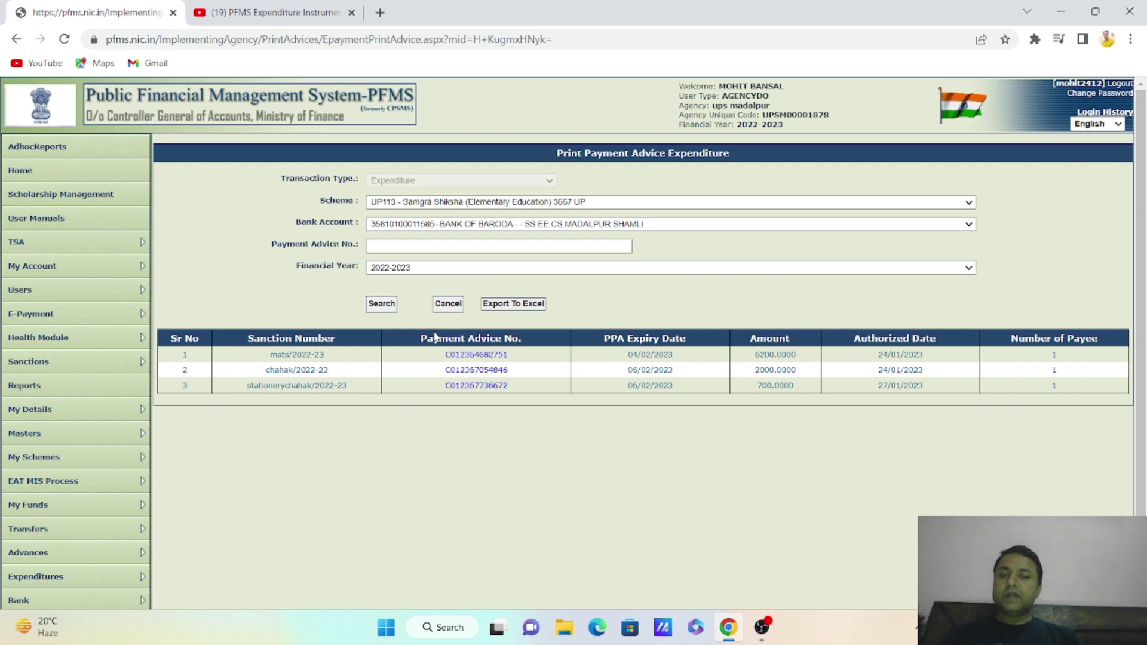